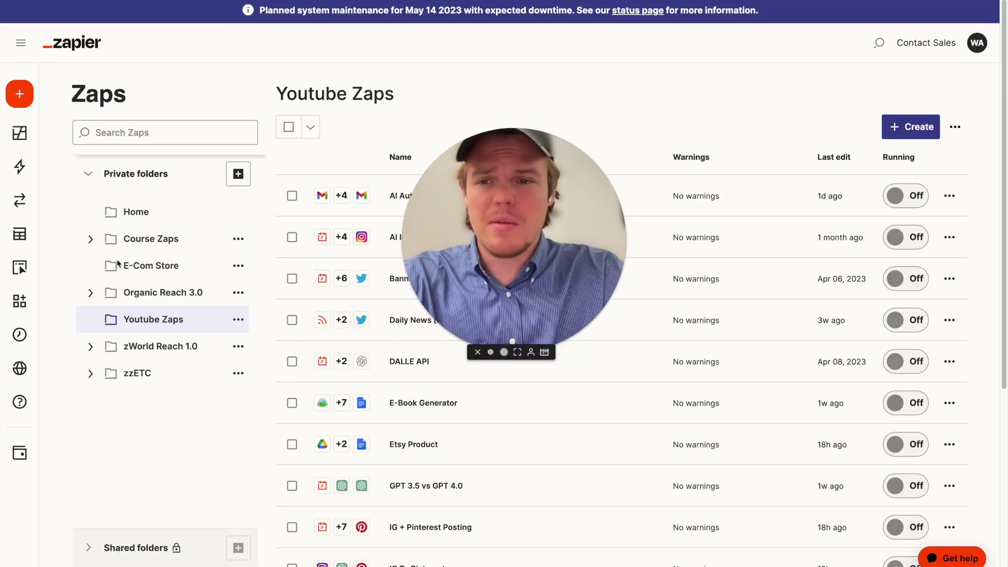
- Open Tables (beta) from the left sidebar to see the New Client Intake table
mouse_move(36, 231)
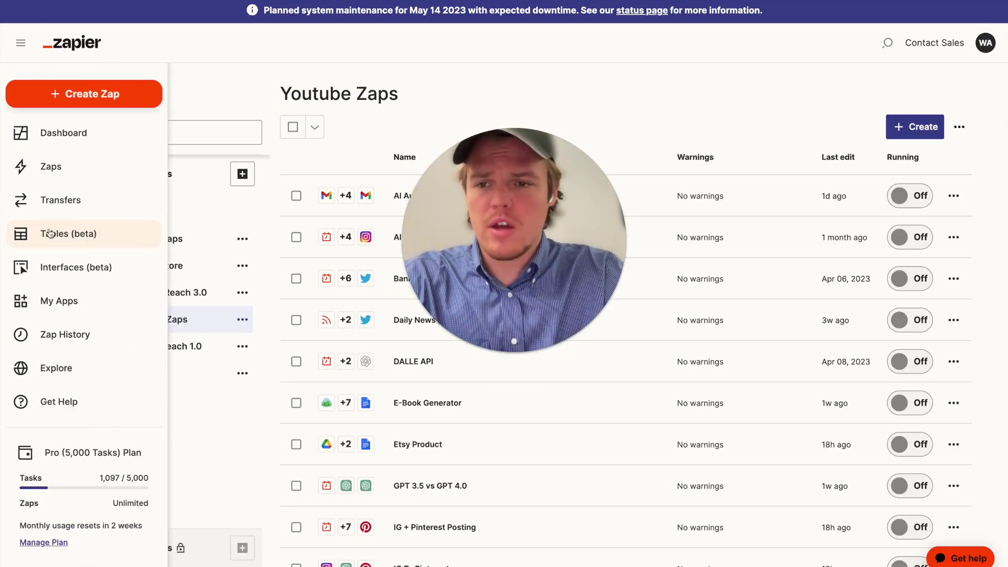
click(134, 241)
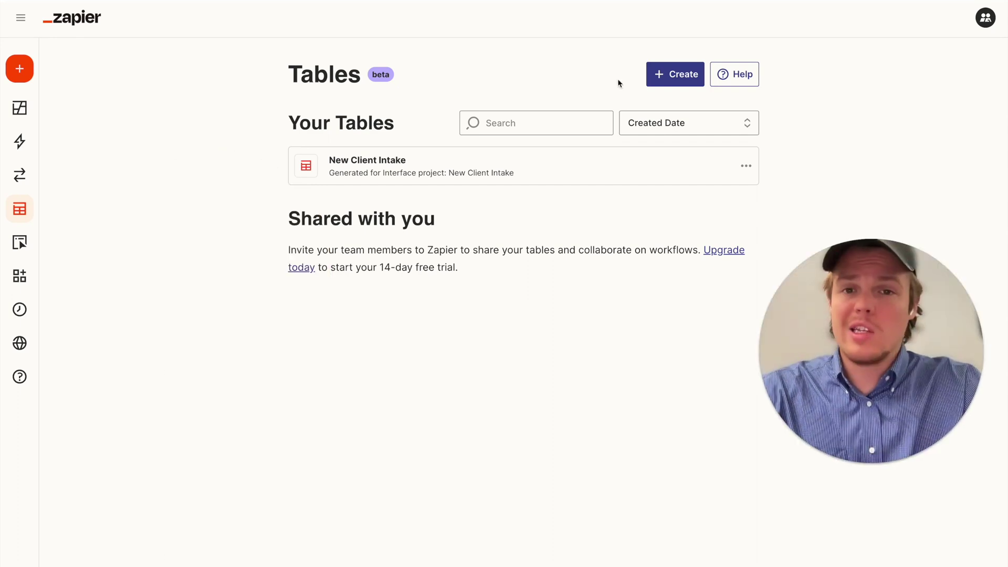
- Create a new table named 'Client Outreach' using the To Do List template
click(674, 85)
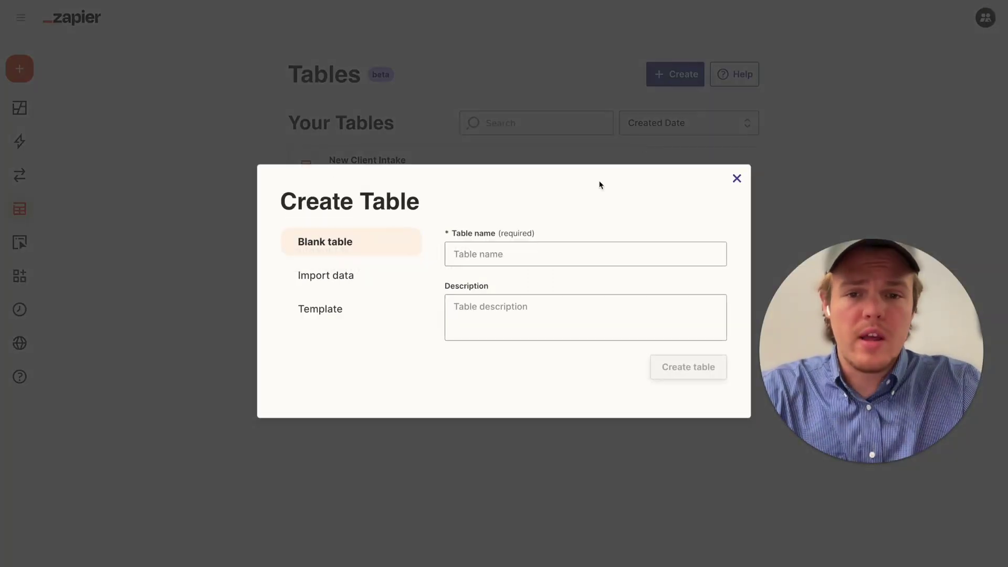
click(533, 253)
text(Client )
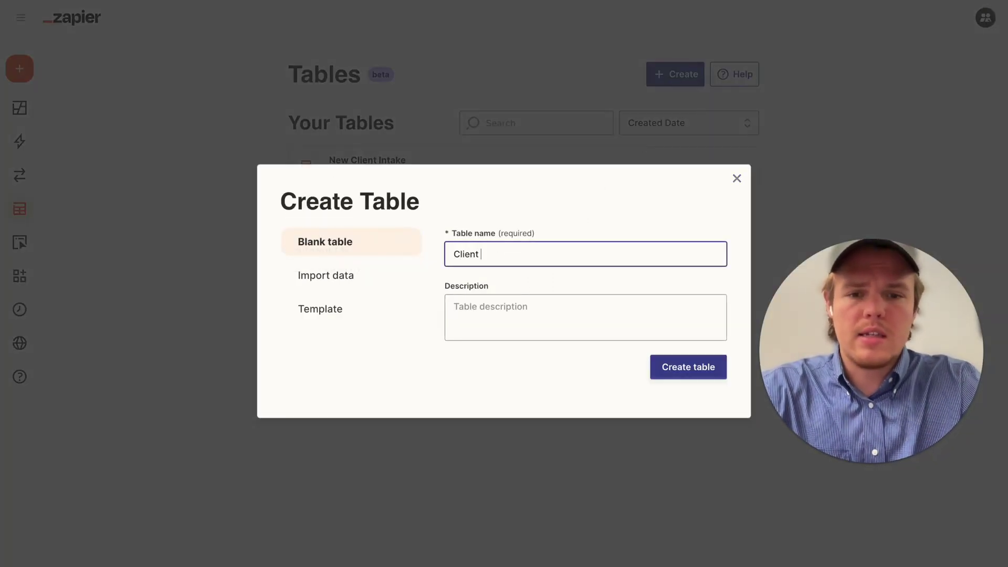
text(Outreach)
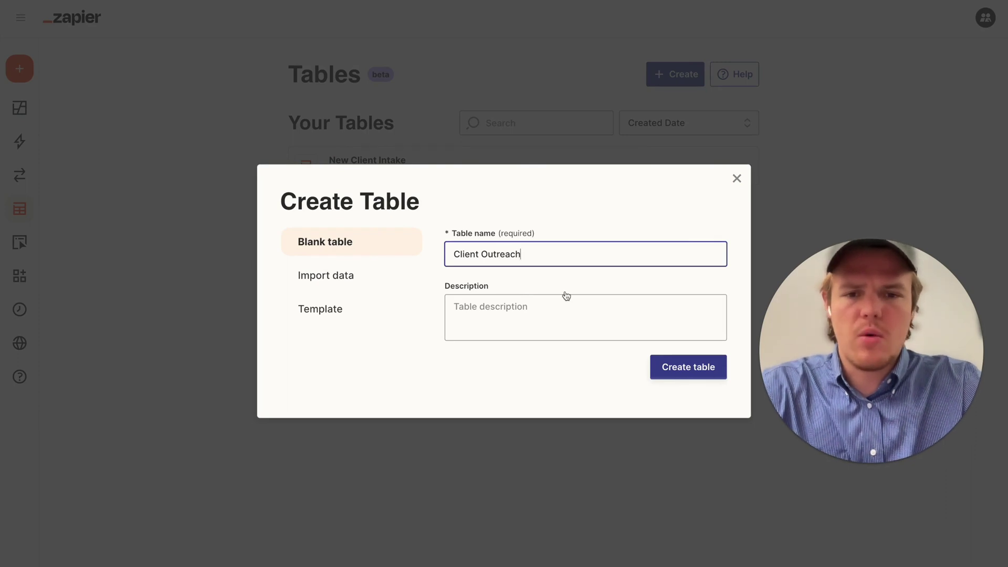
click(543, 306)
click(397, 280)
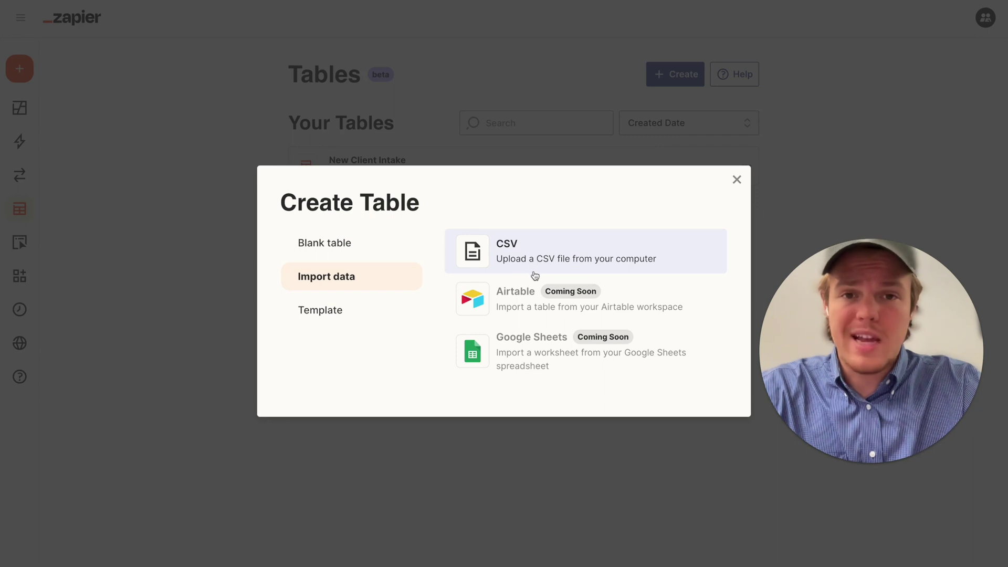
click(378, 310)
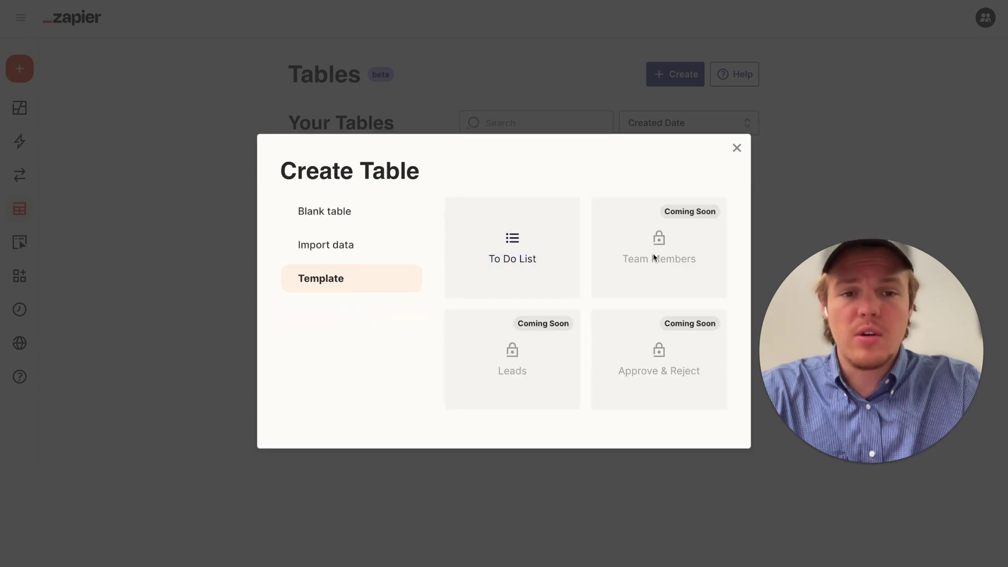
click(519, 243)
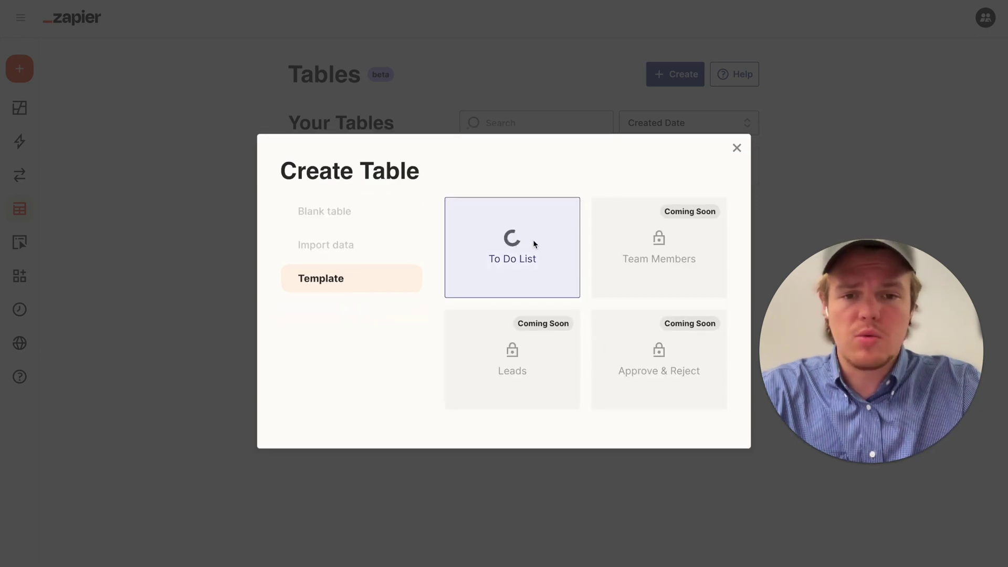
drag(817, 311, 738, 276)
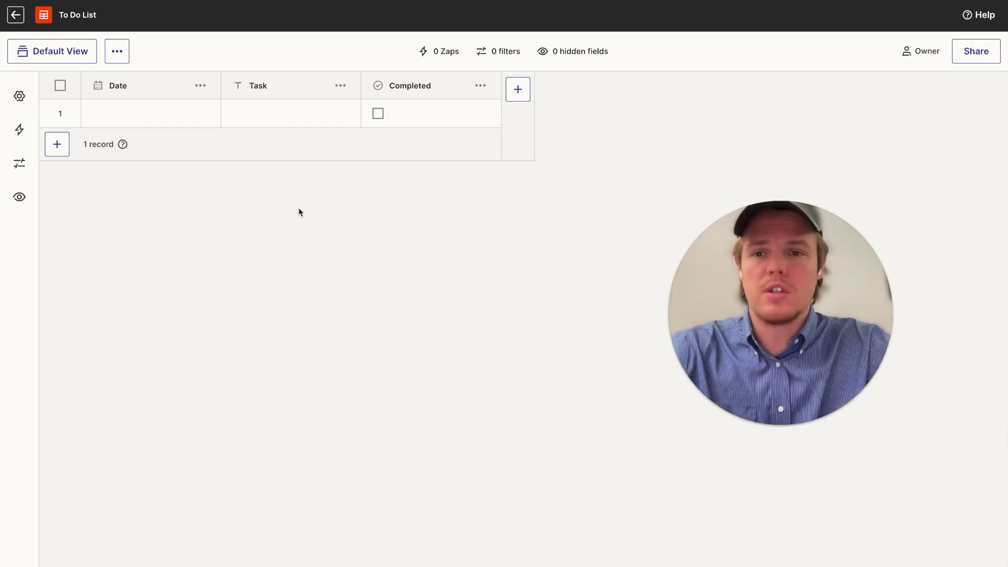
- Enter 'Client Outreach' as the first record's Task and set its Date to 05/14/23
click(262, 124)
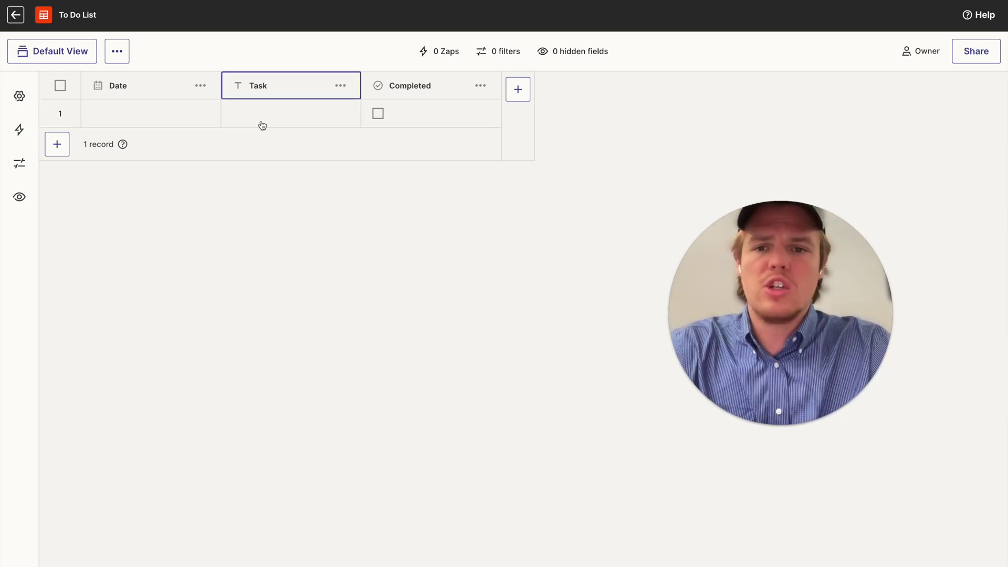
click(268, 124)
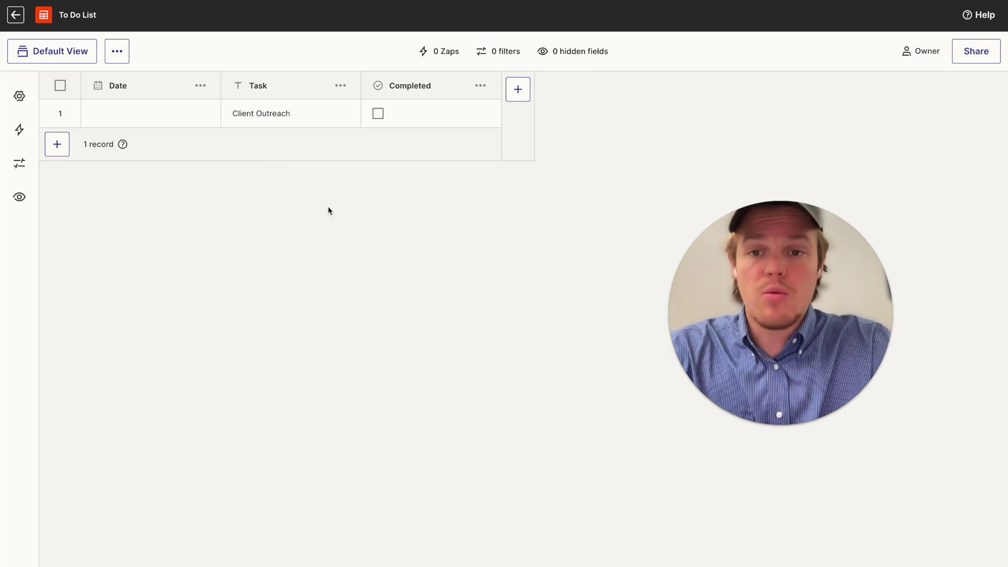
click(160, 114)
click(160, 114)
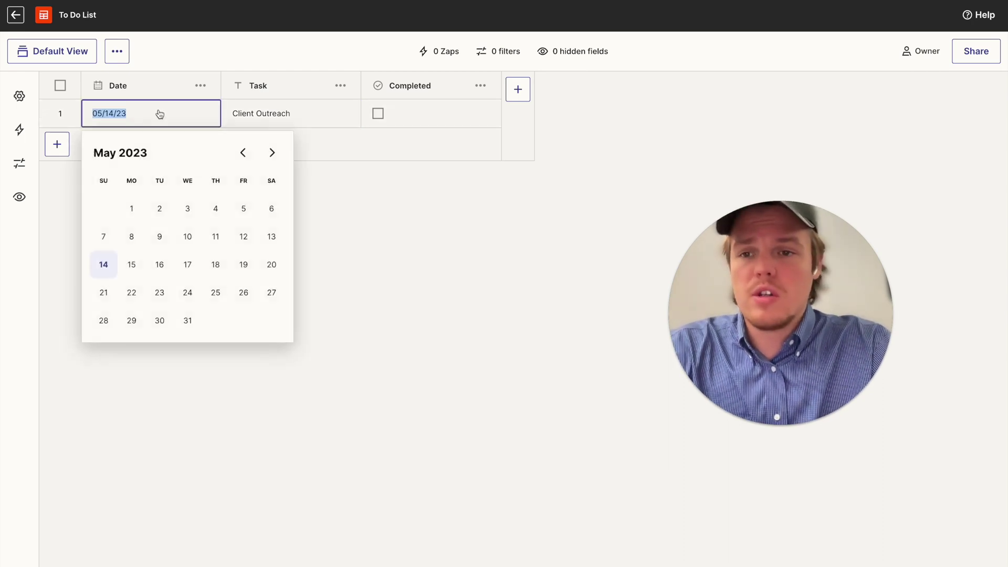
click(113, 266)
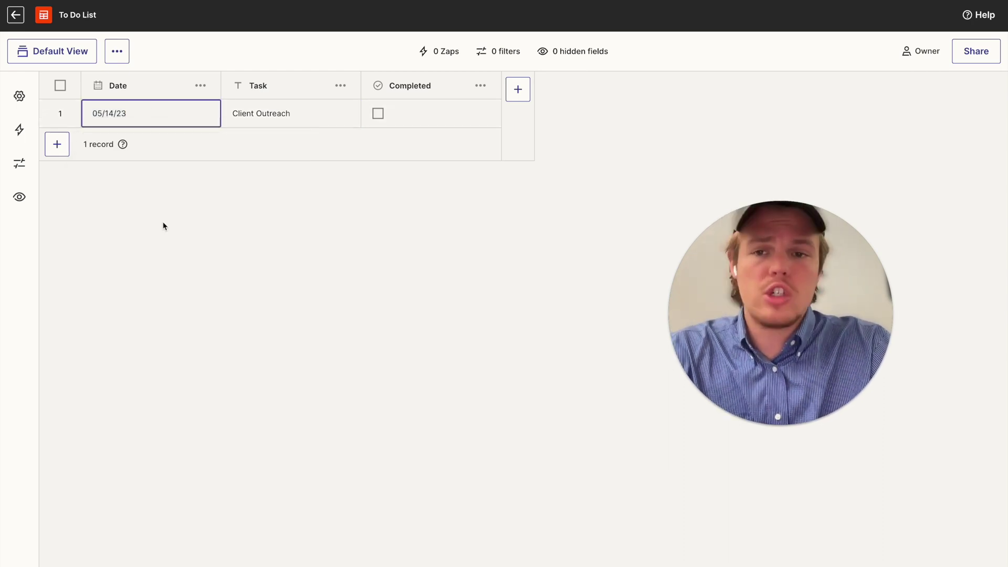
click(229, 226)
- Add a field named Email of type Email with the Gmail icon
click(518, 91)
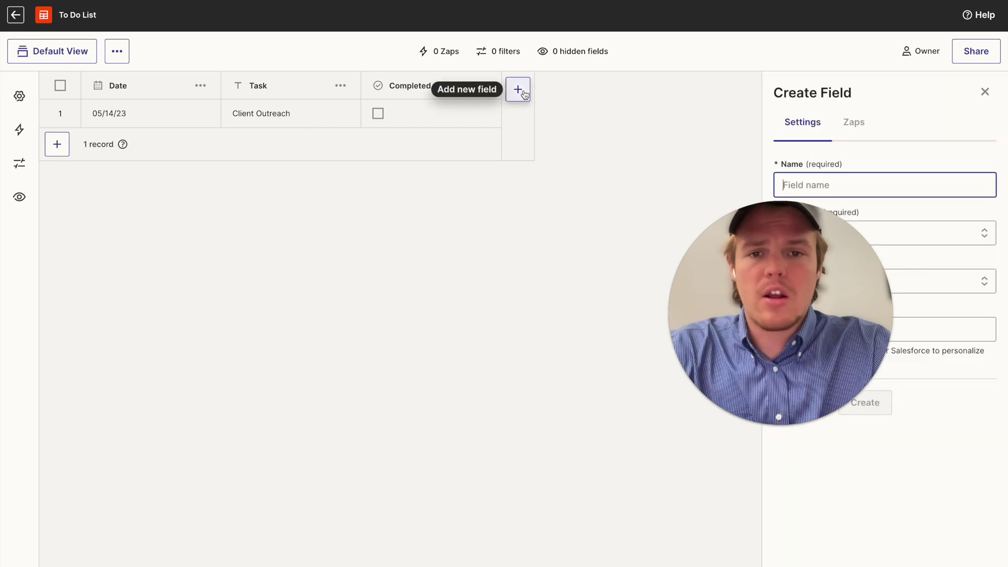
click(816, 191)
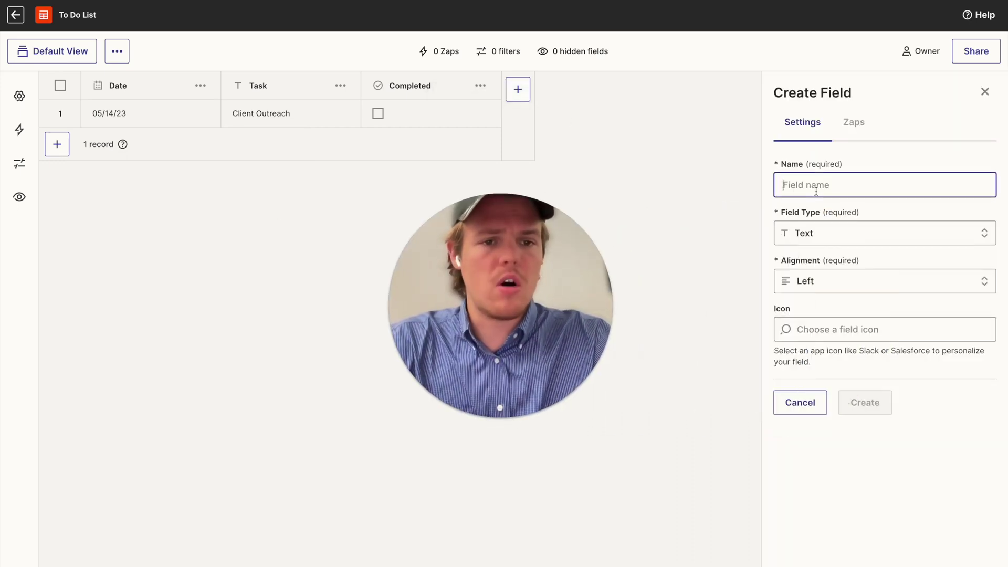
text(Email)
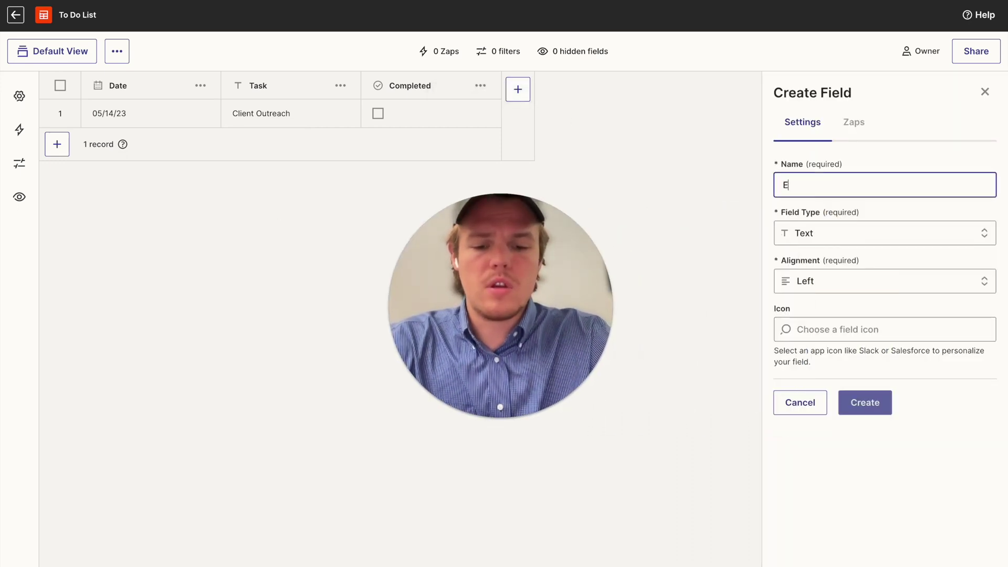
click(835, 207)
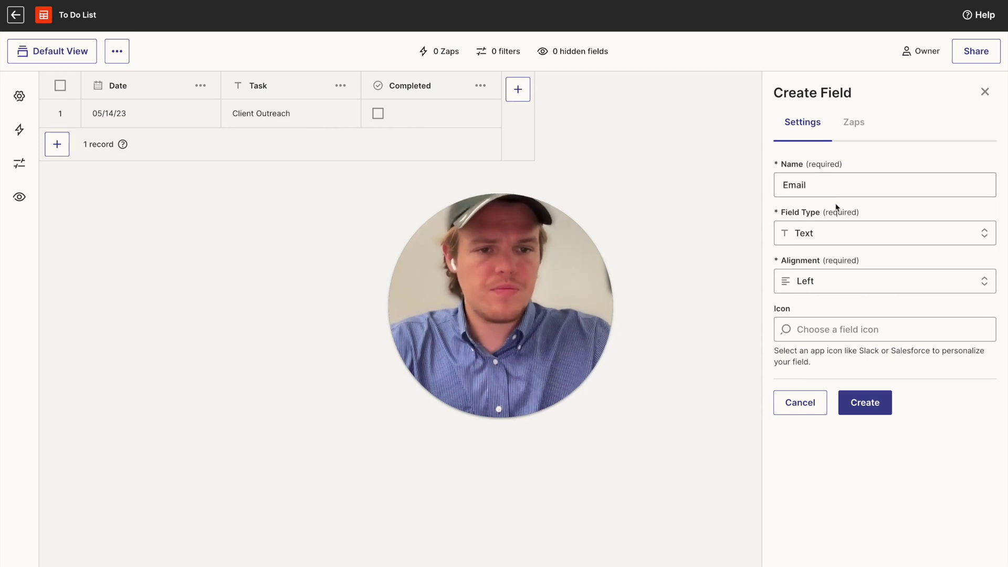
click(840, 240)
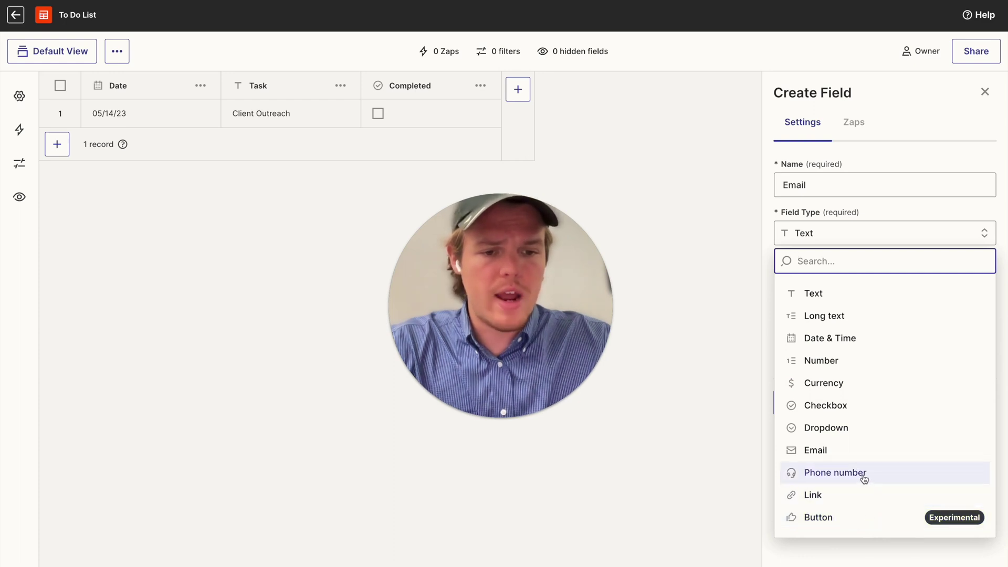
click(854, 459)
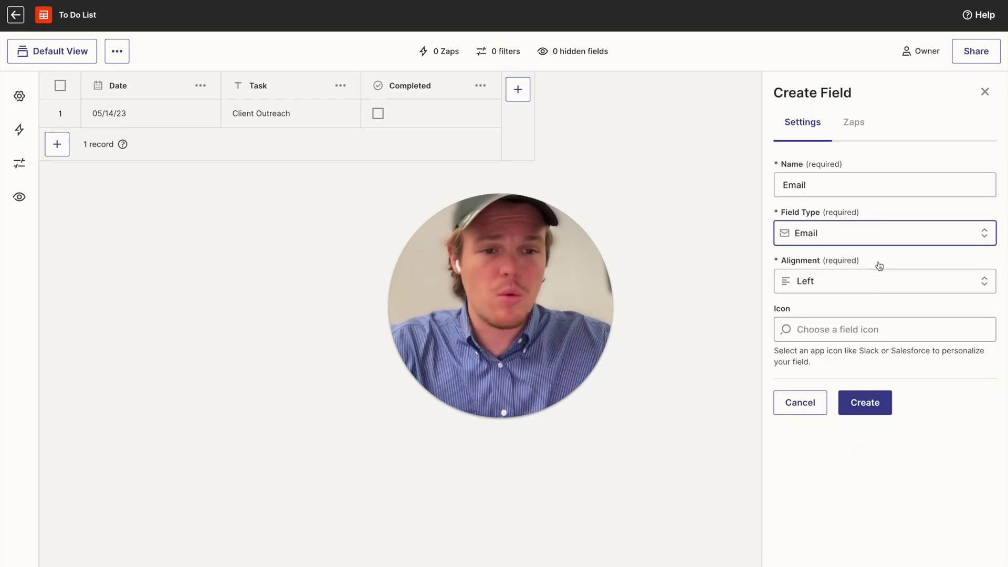
click(843, 327)
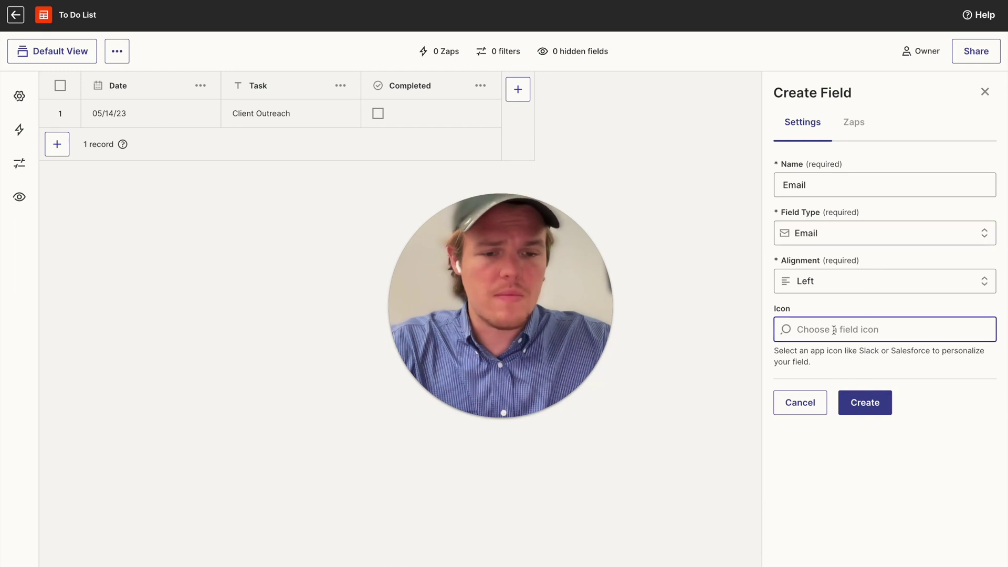
text(gmail)
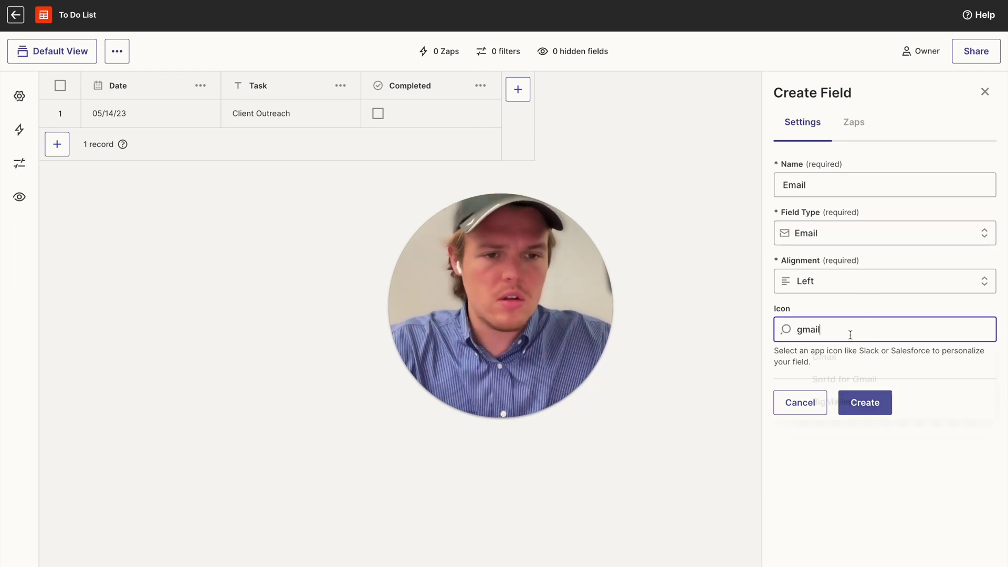
click(844, 371)
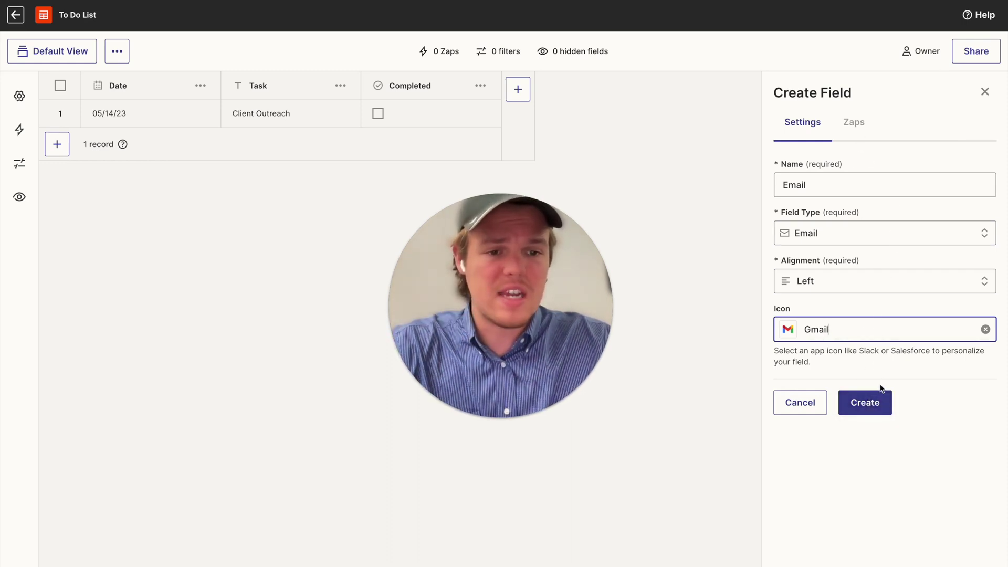
click(861, 412)
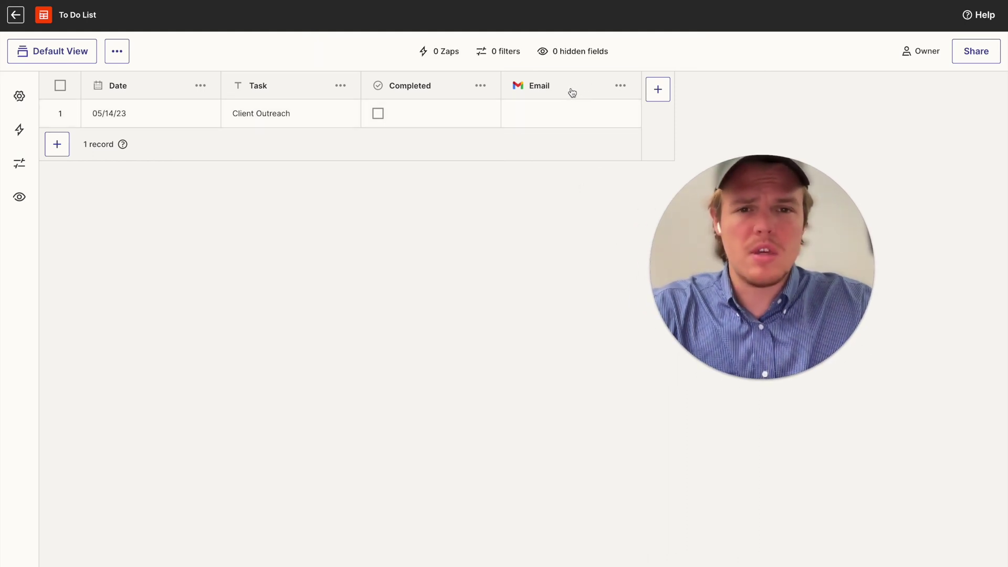
- Drag the Email column before Completed, then bring up the table's sharing dialog
drag(597, 92, 415, 84)
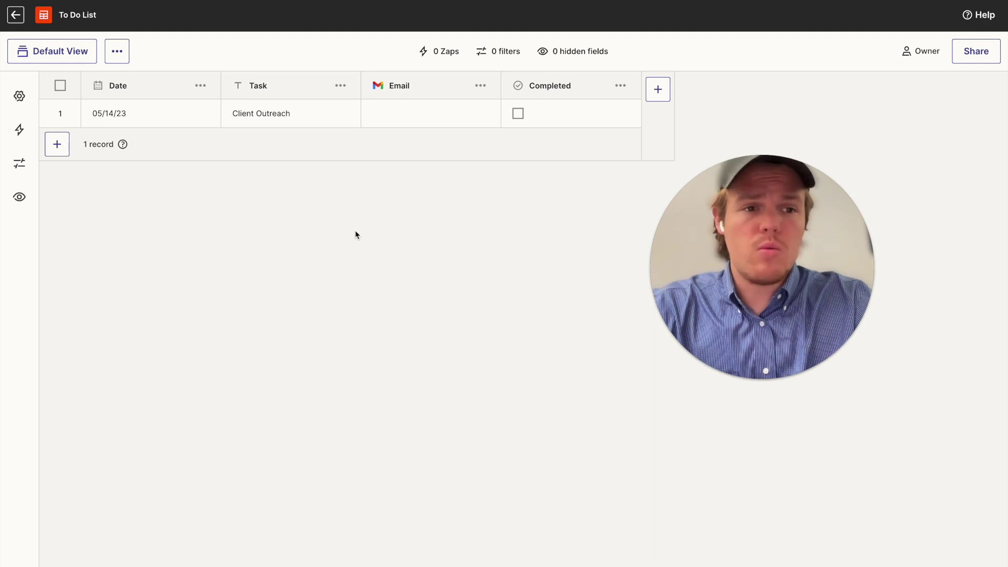
click(969, 54)
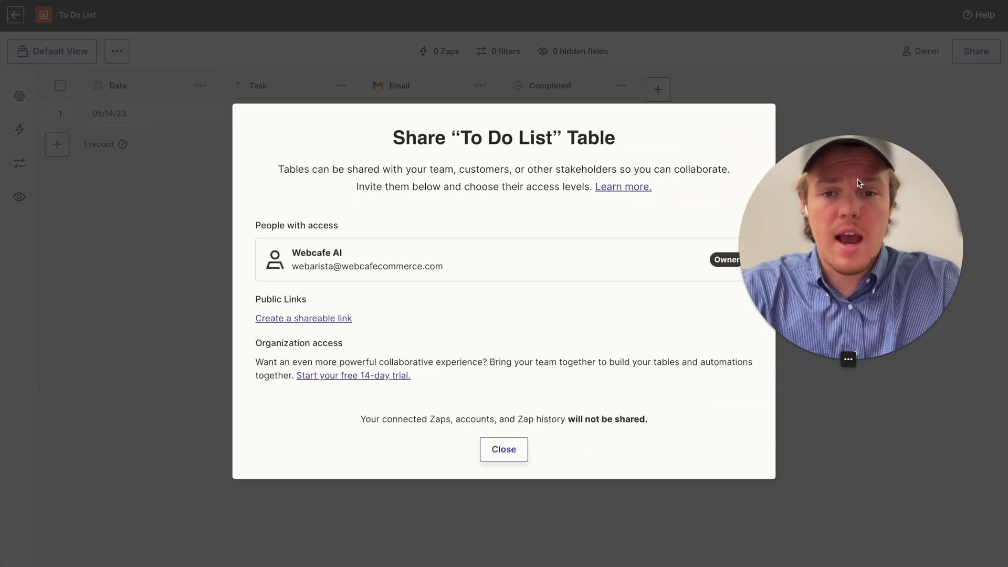
- Close the sharing dialog and toggle the Task column hidden, then visible again
click(504, 449)
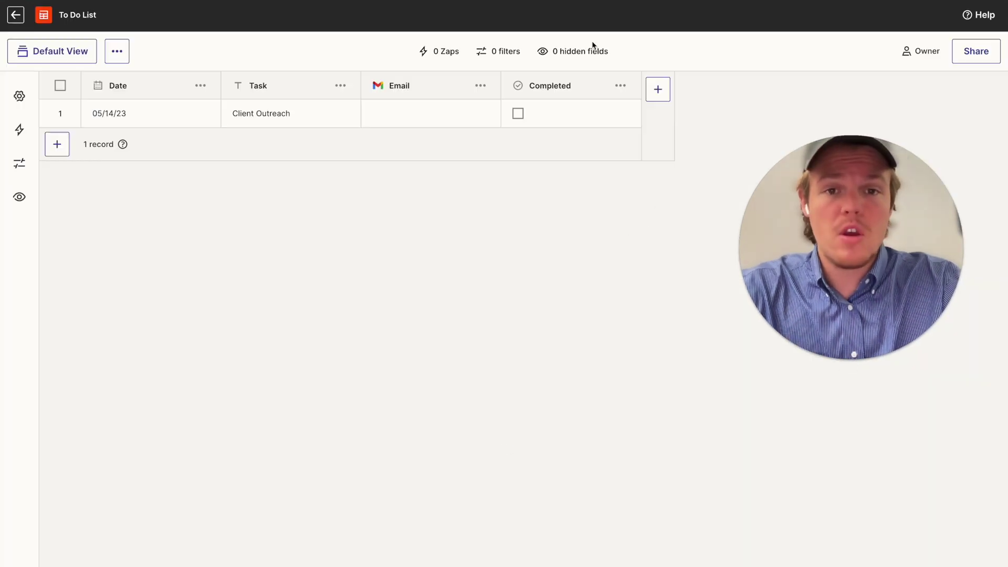
click(578, 52)
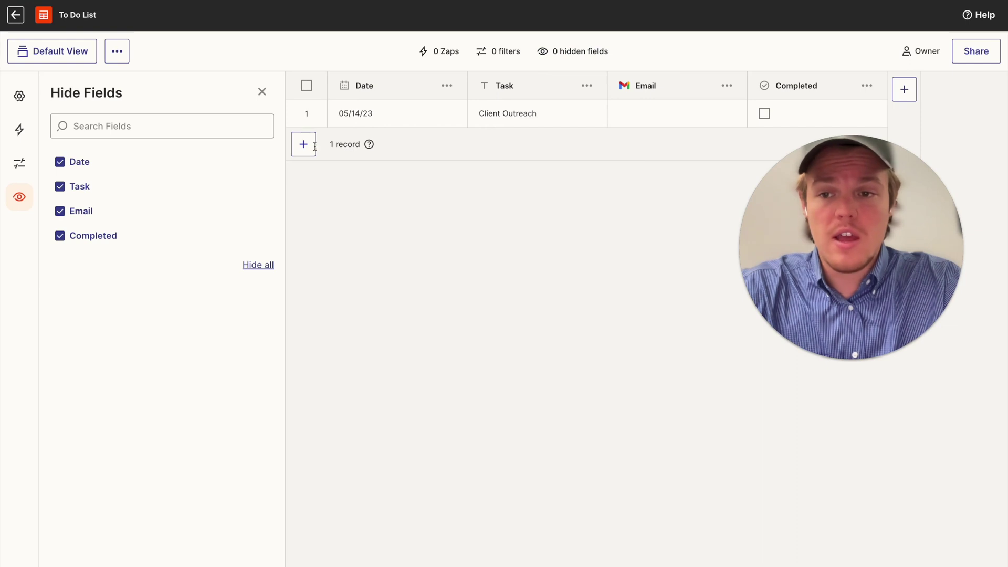
click(78, 194)
click(76, 194)
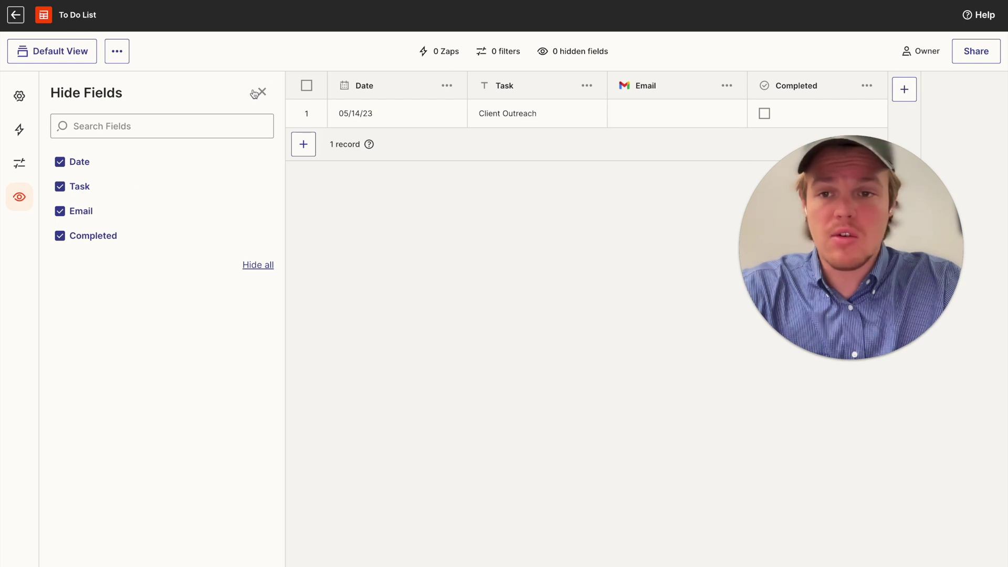
- Browse the Table Settings, Zaps and Filters panels, then close them and the extra-options menu
click(20, 96)
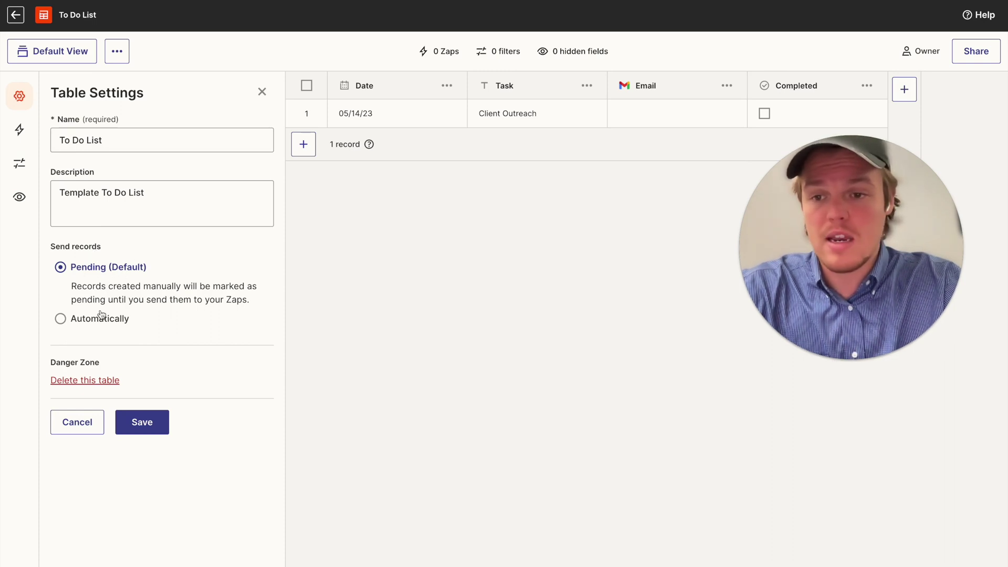
click(19, 129)
click(19, 163)
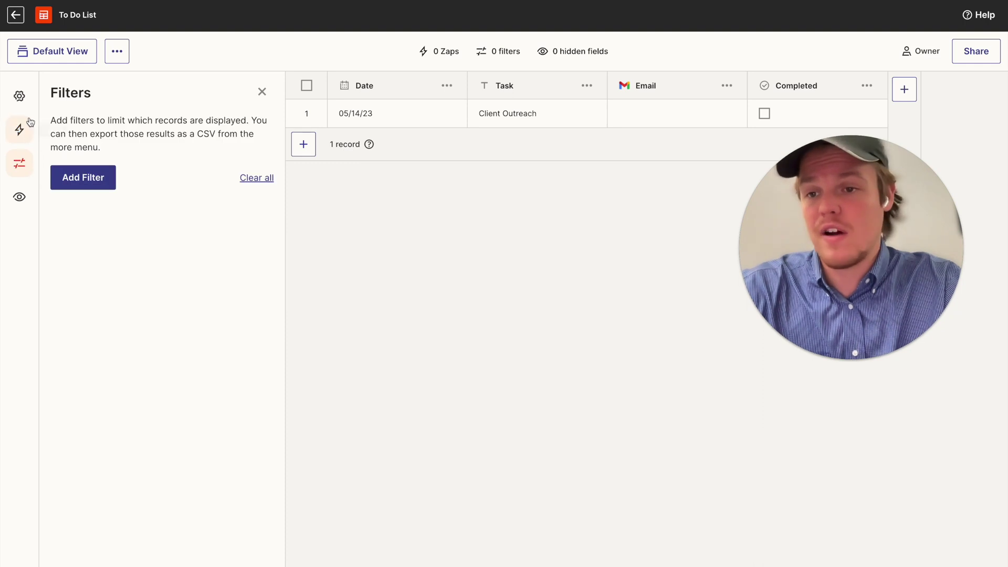
click(20, 96)
click(264, 92)
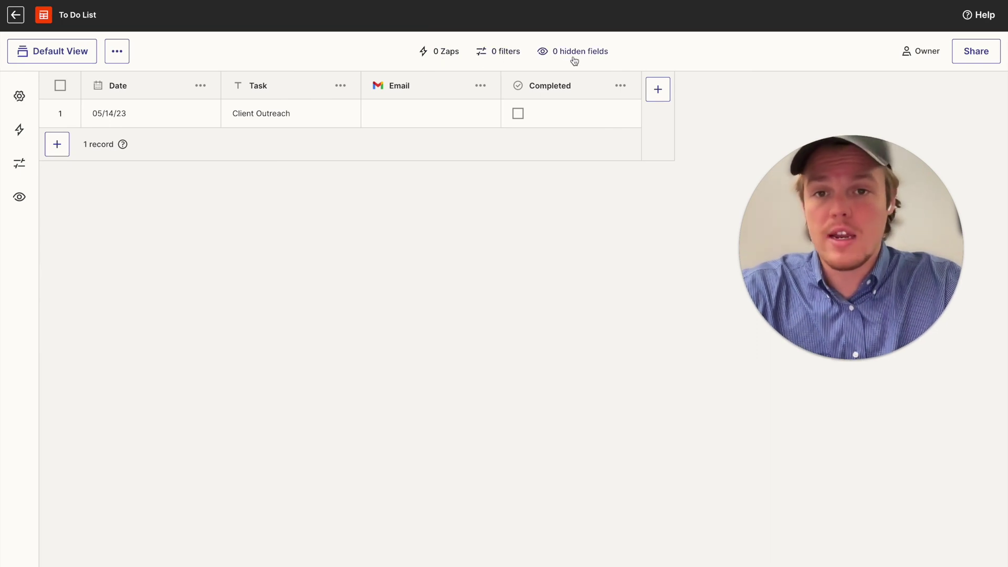
click(123, 54)
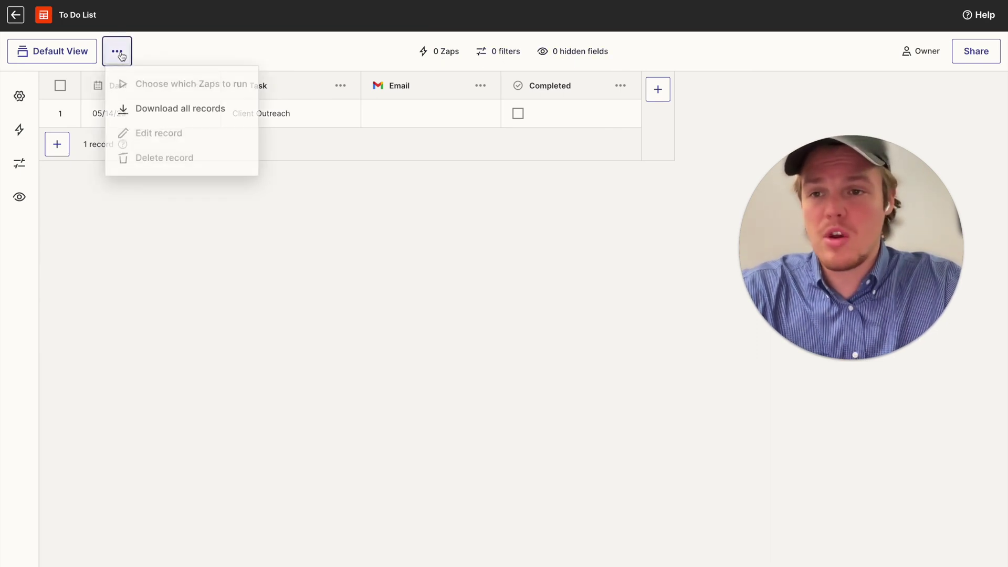
click(179, 58)
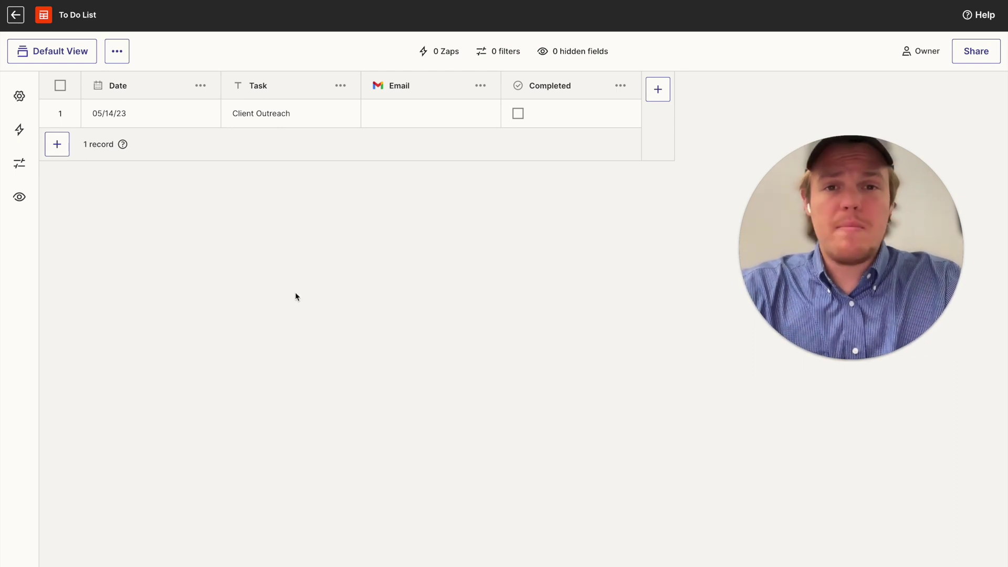
click(431, 89)
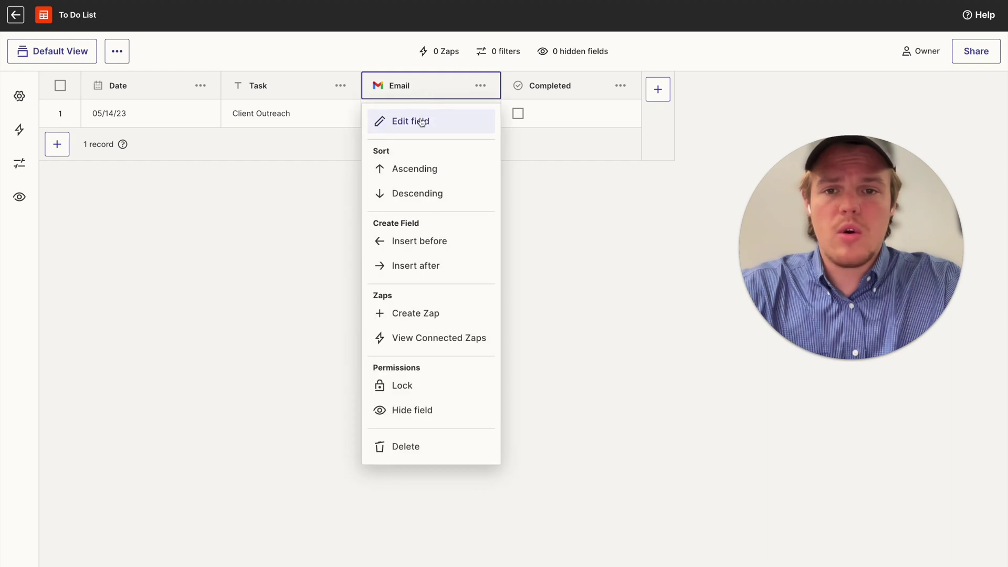
- Create a Zap from the Email field's Zaps tab triggering on Email updates, and test it
click(422, 122)
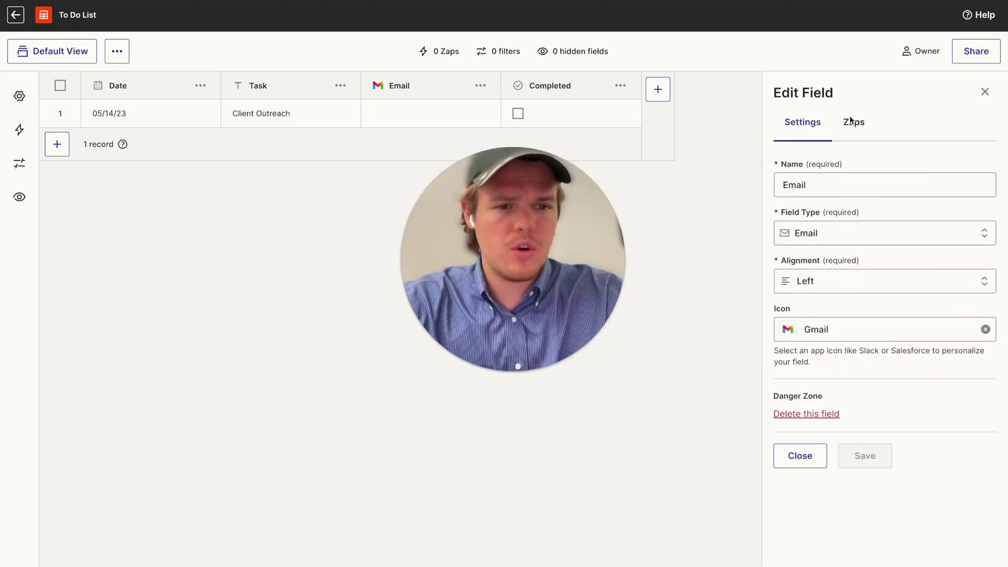
click(854, 124)
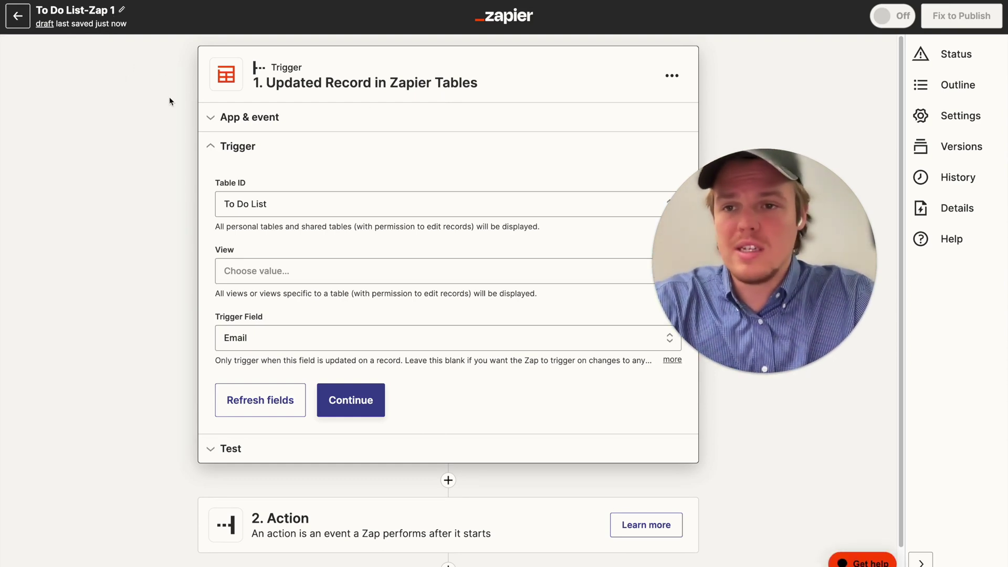
scroll(165, 169, down, 1)
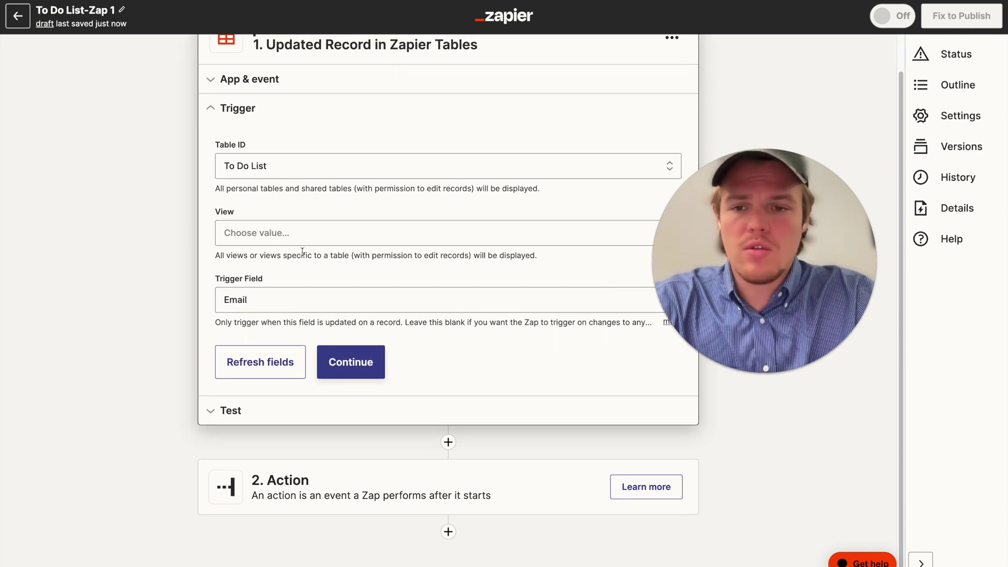
click(360, 372)
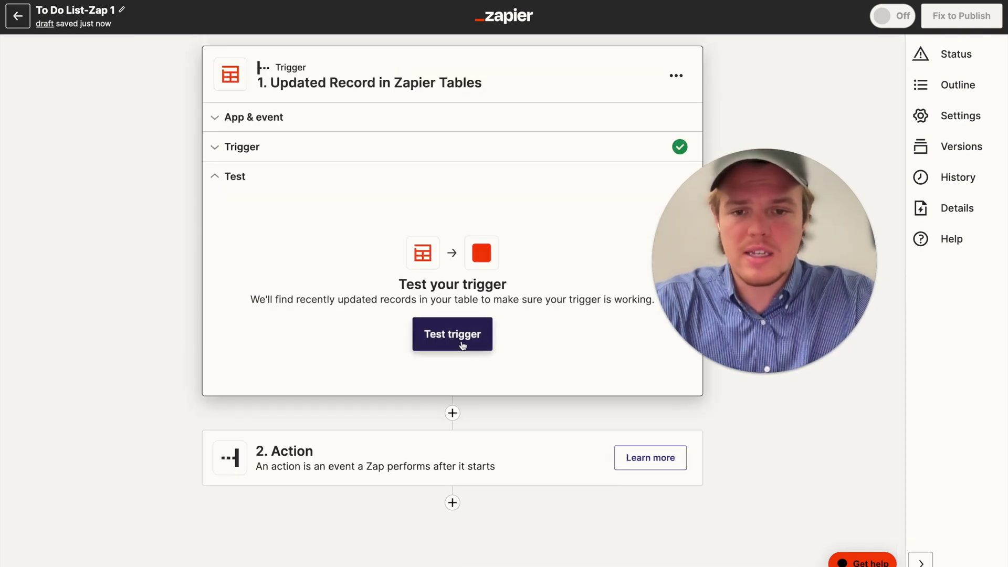
click(463, 345)
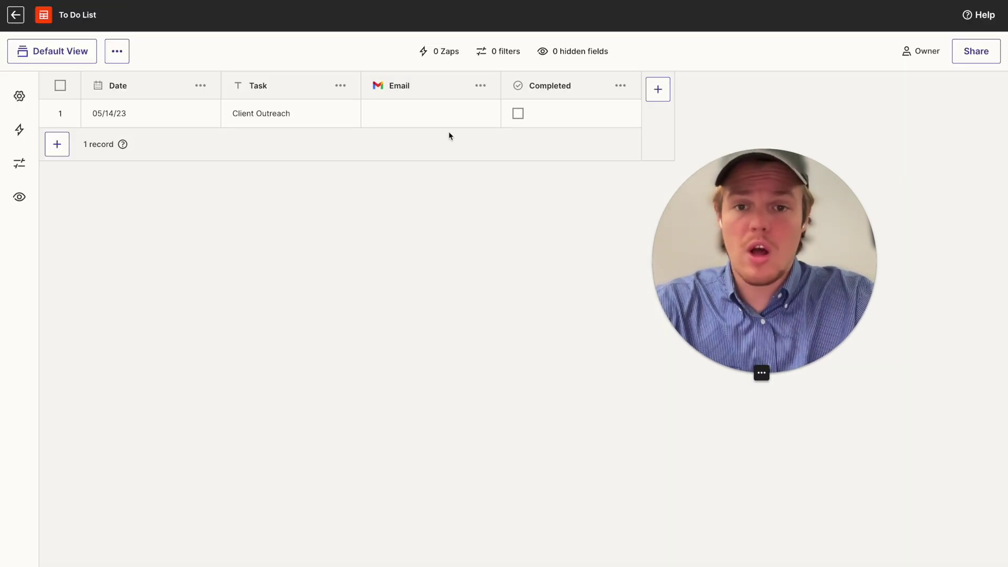
- Enter the client's email address in row 1's Email cell and check the field's connected Zap
click(437, 115)
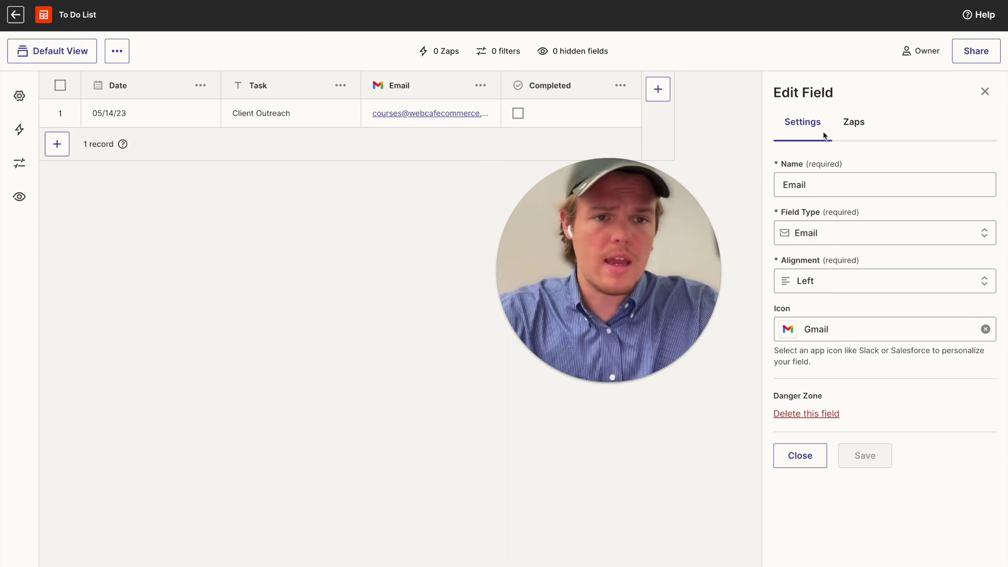
click(854, 129)
click(824, 132)
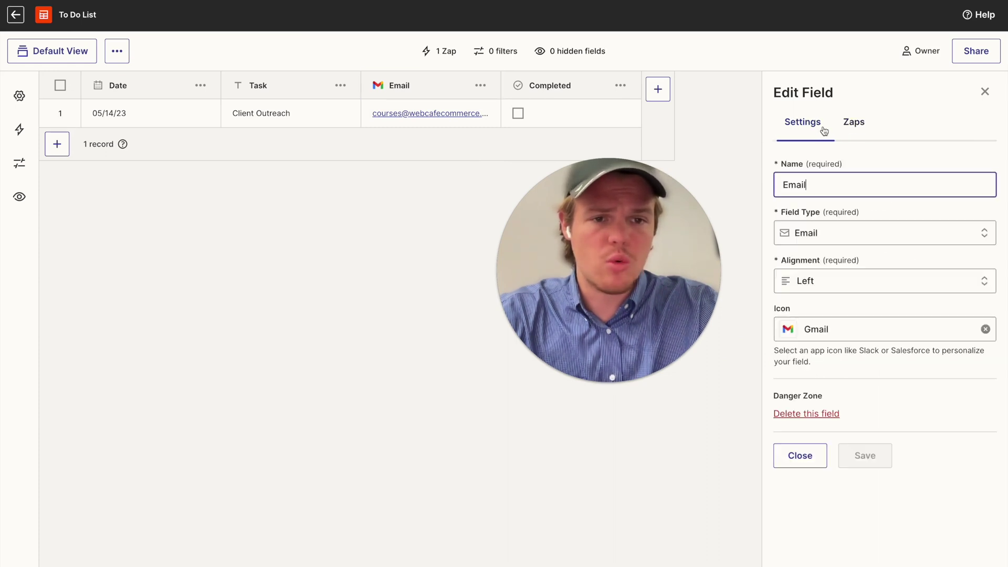
click(853, 126)
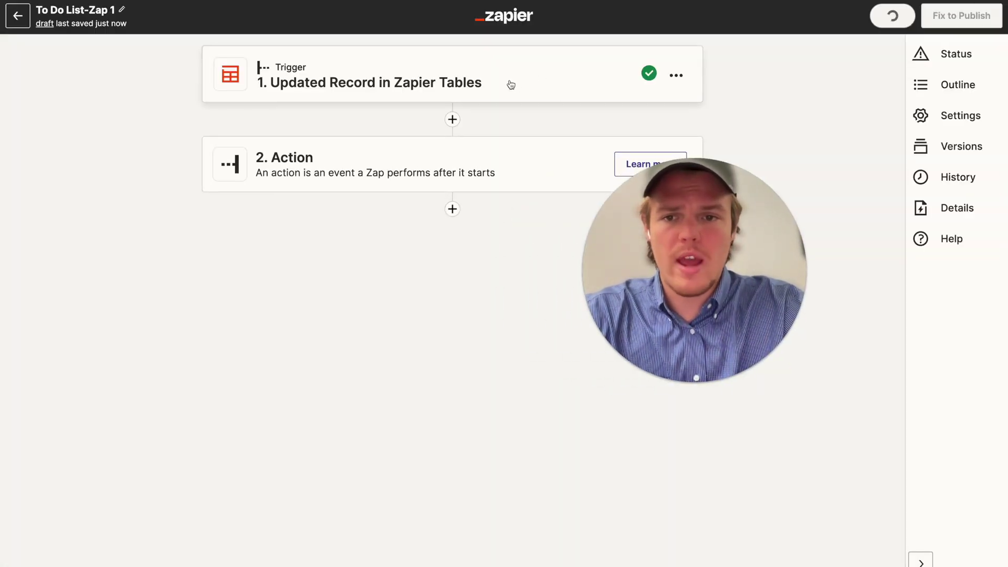
- In the Zap's trigger test, choose the newer sample record (Record B) containing the email
click(511, 85)
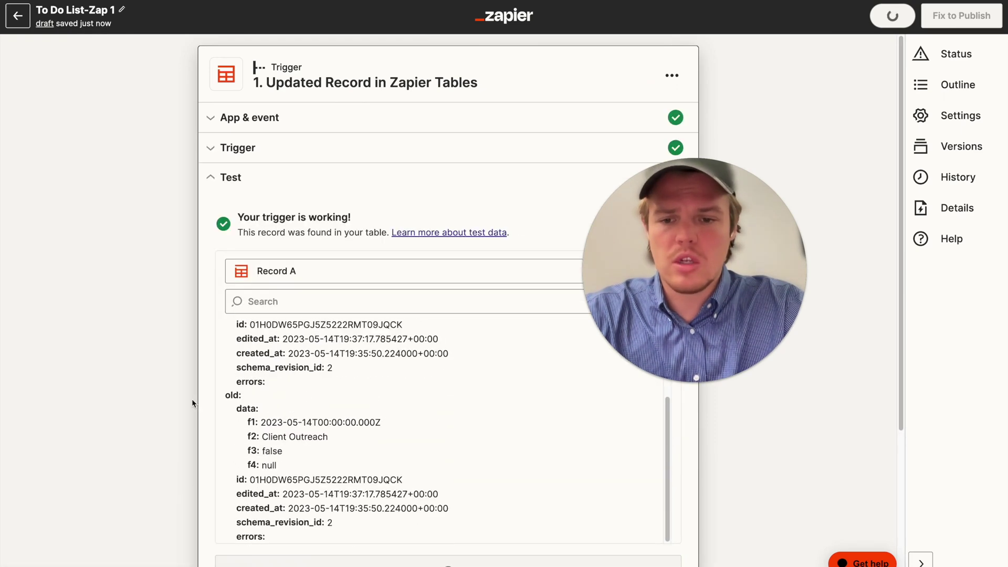
scroll(192, 403, down, 4)
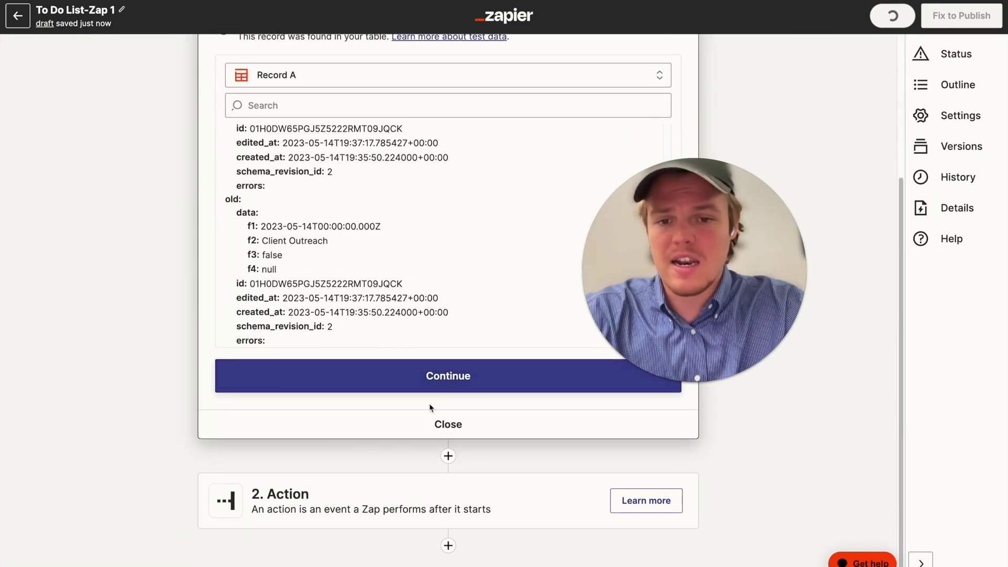
click(387, 84)
click(367, 150)
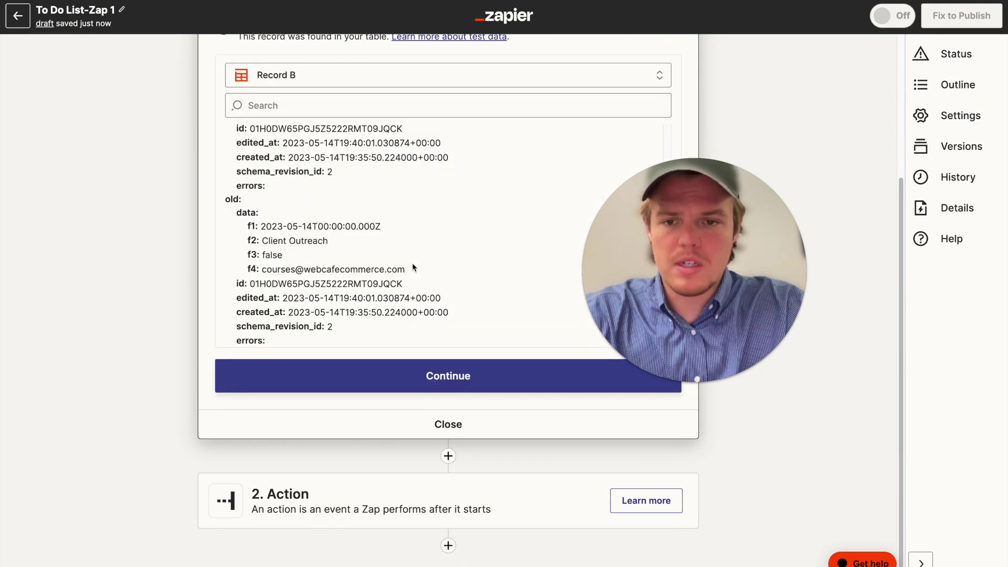
scroll(414, 267, down, 1)
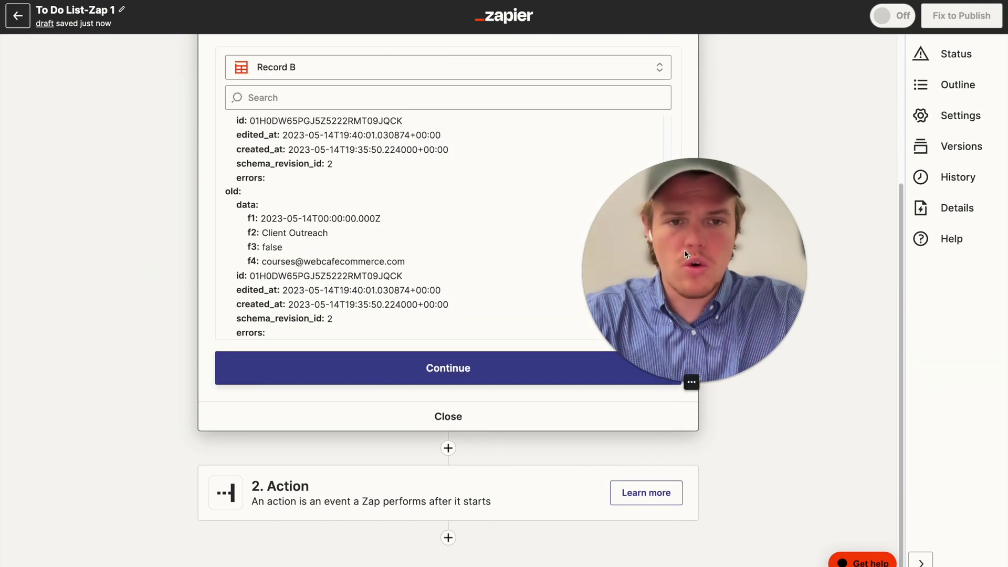
scroll(579, 215, up, 1)
scroll(579, 216, up, 4)
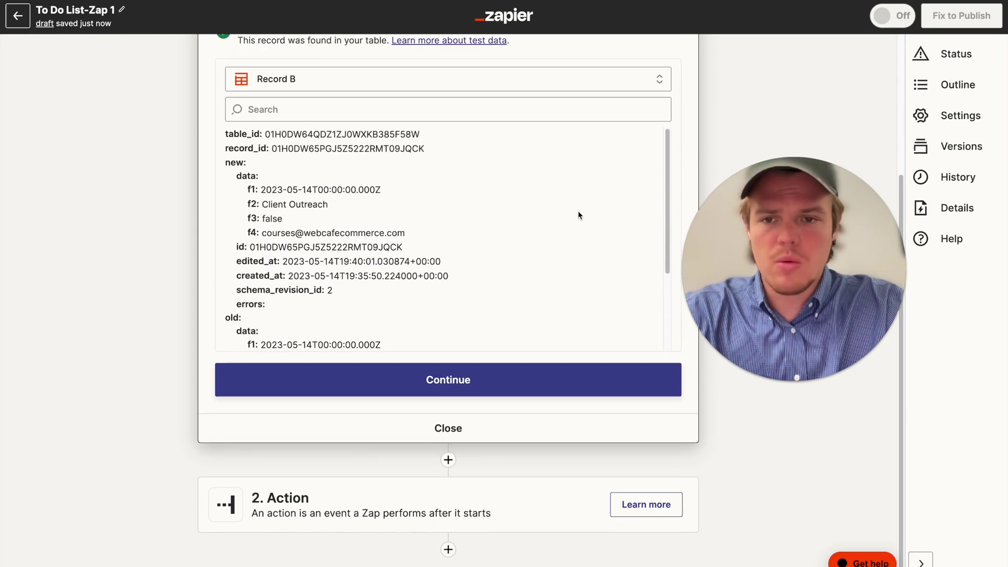
scroll(460, 489, down, 1)
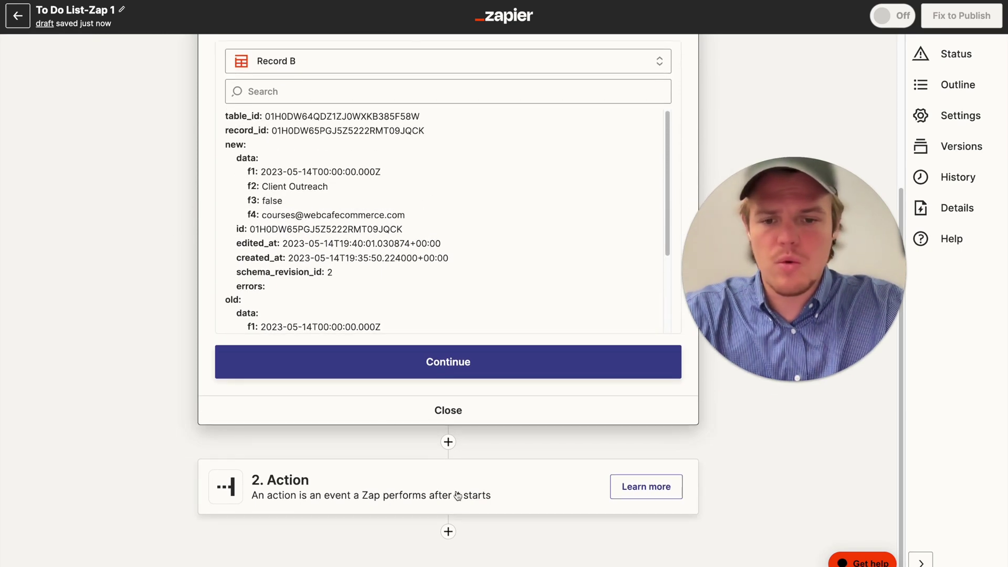
click(457, 495)
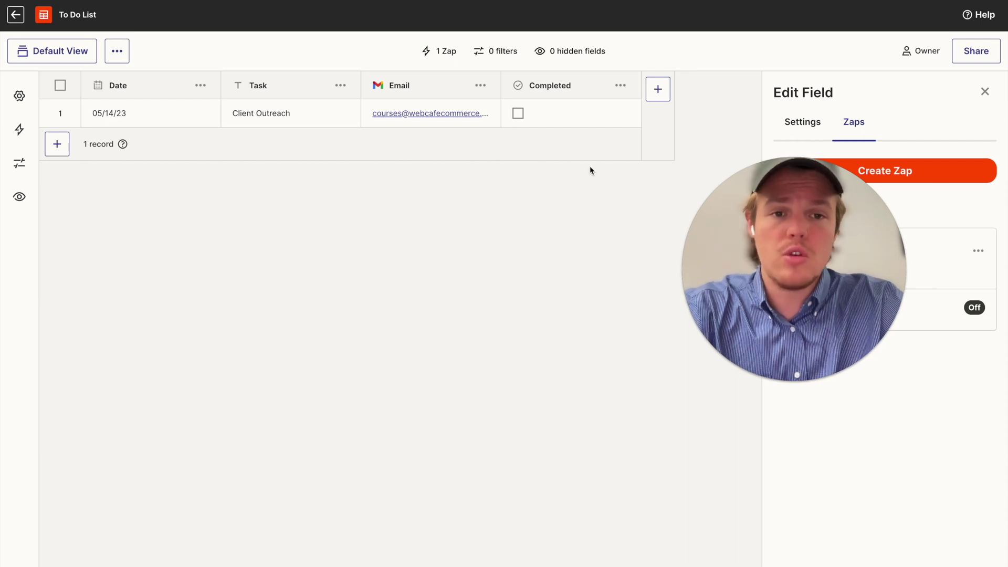
- Add a new field named Industry with type Text
click(658, 89)
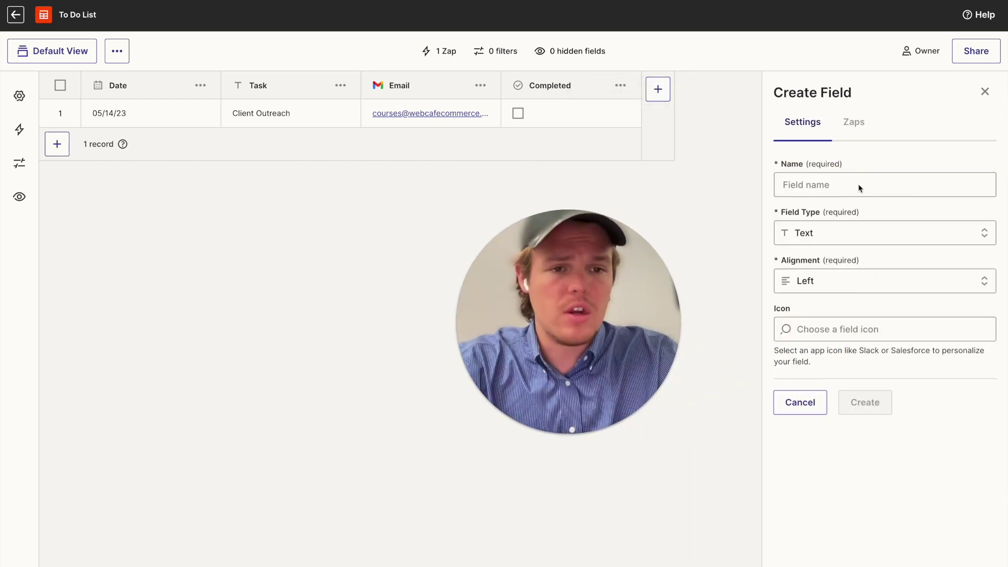
click(860, 177)
text(Industry)
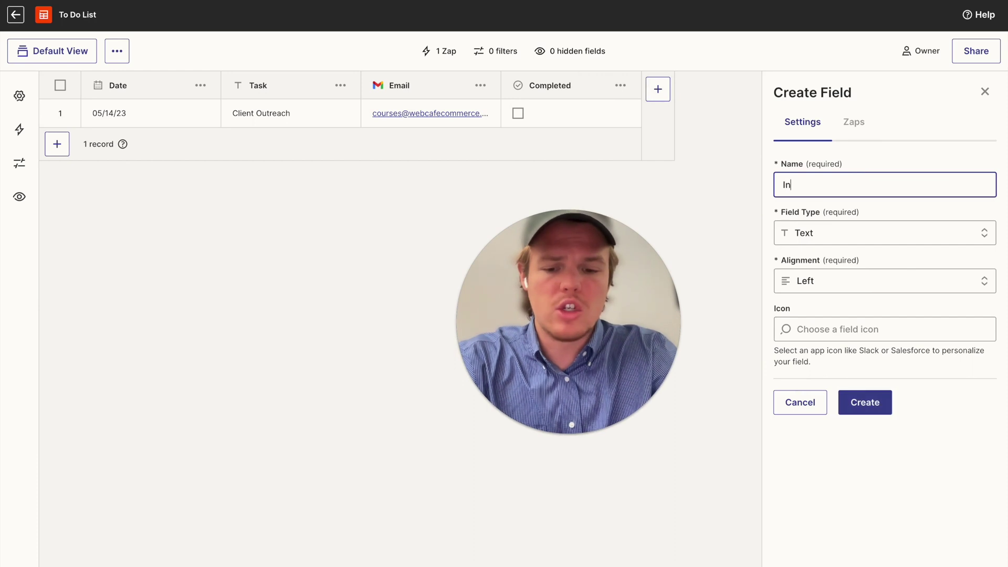
click(877, 235)
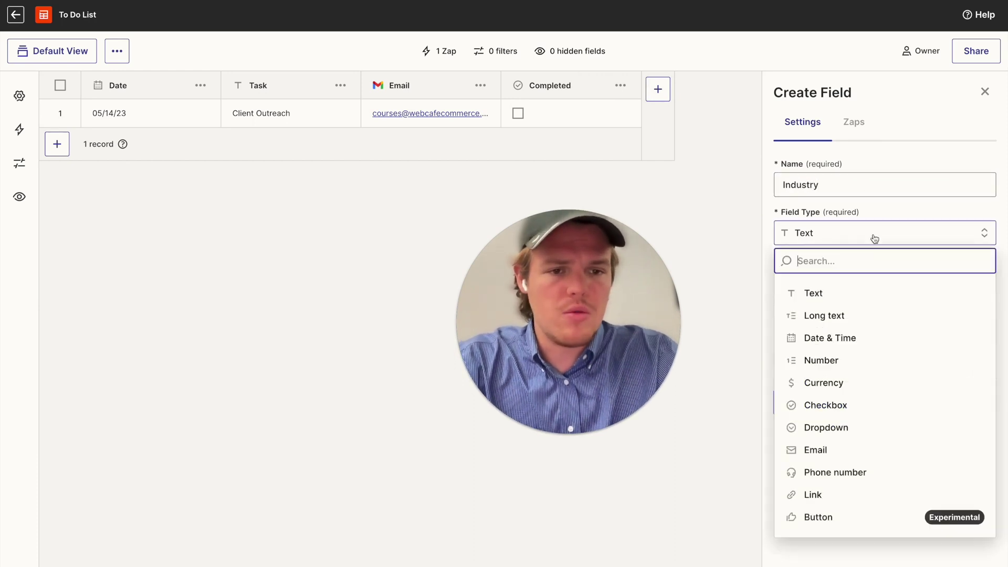
click(874, 236)
click(872, 232)
click(872, 233)
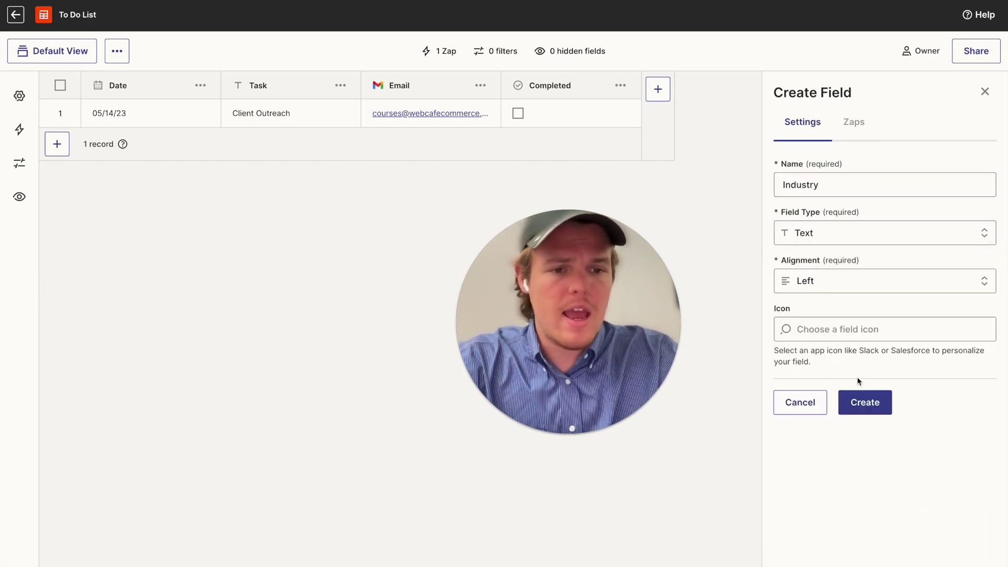
click(862, 401)
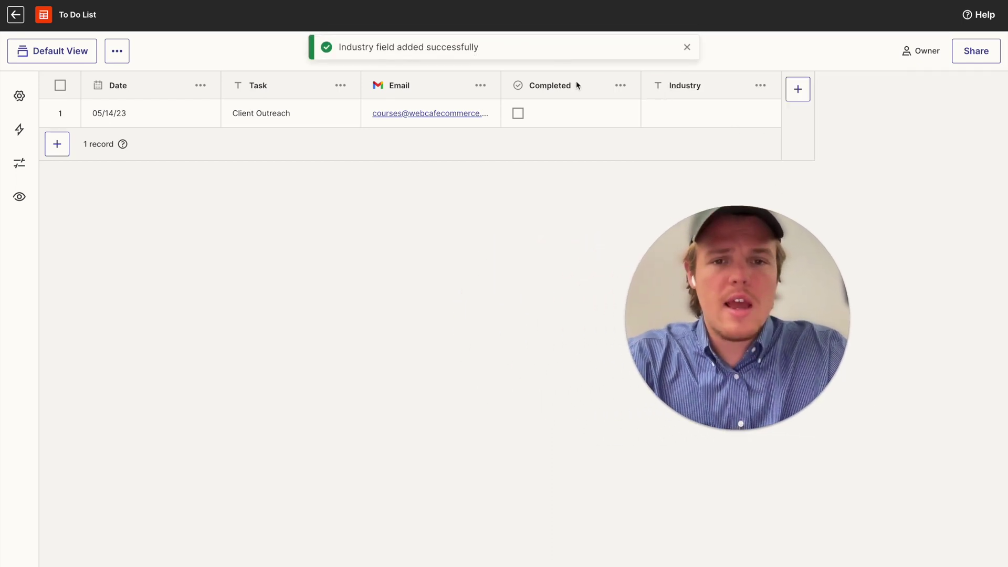
- Move the Industry column between Task and Email and enter Construction in row 1
click(694, 87)
drag(694, 87, 372, 94)
click(416, 121)
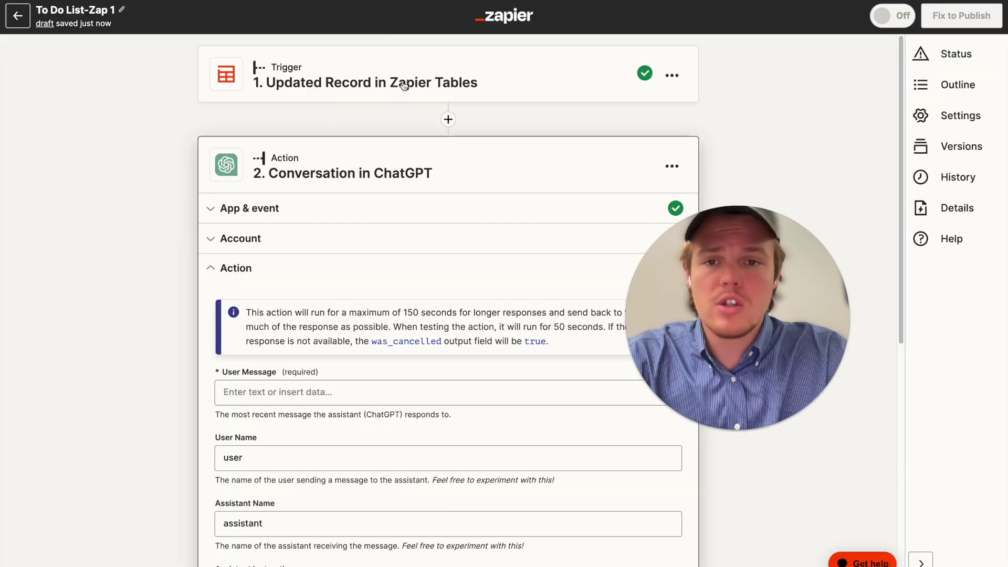
- Reopen the Zap's trigger step to review its updated test data
click(403, 86)
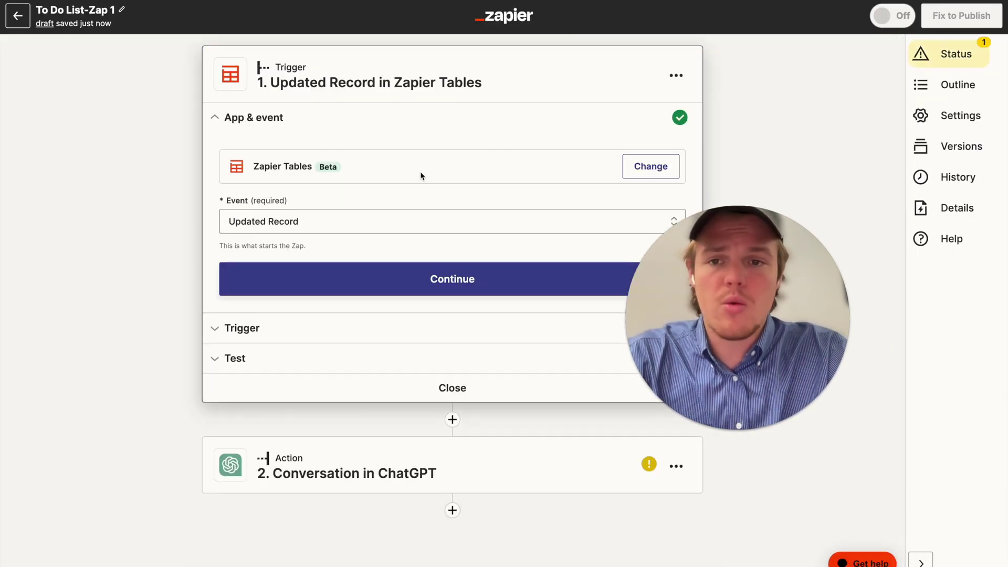
click(310, 353)
scroll(164, 295, down, 5)
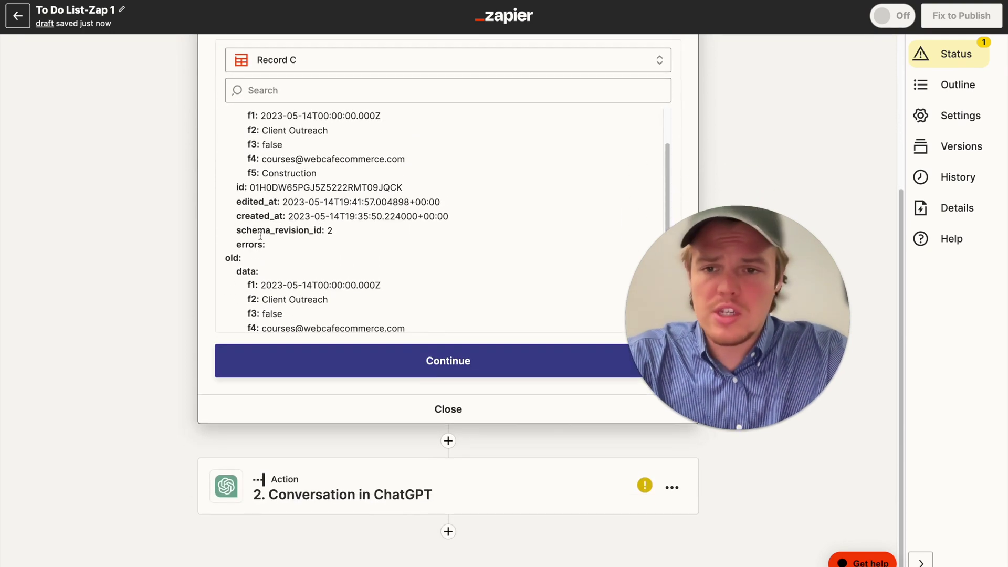
scroll(302, 212, up, 2)
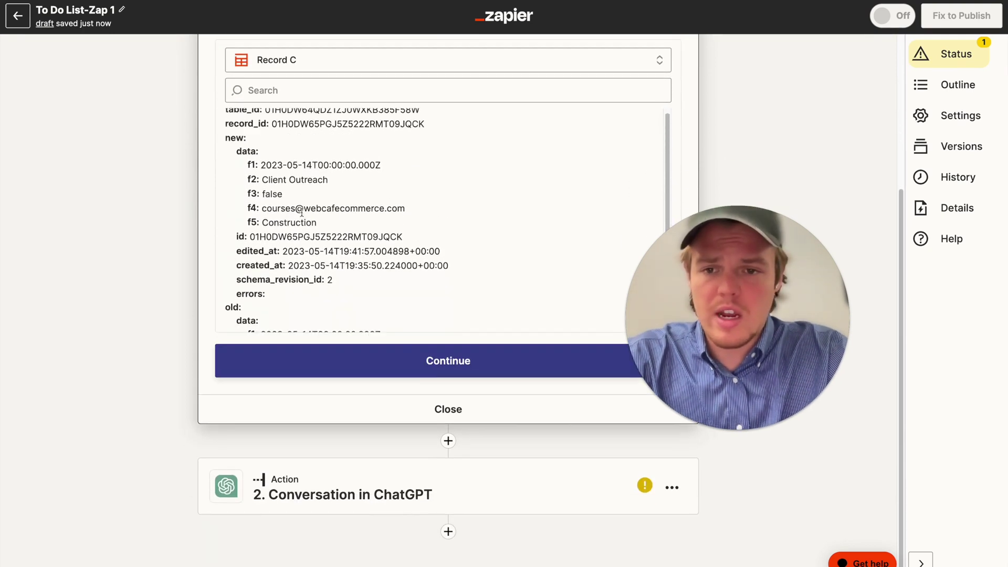
- Begin the ChatGPT User Message prompt, inserting the record's Industry (new) value
click(409, 493)
scroll(206, 323, down, 1)
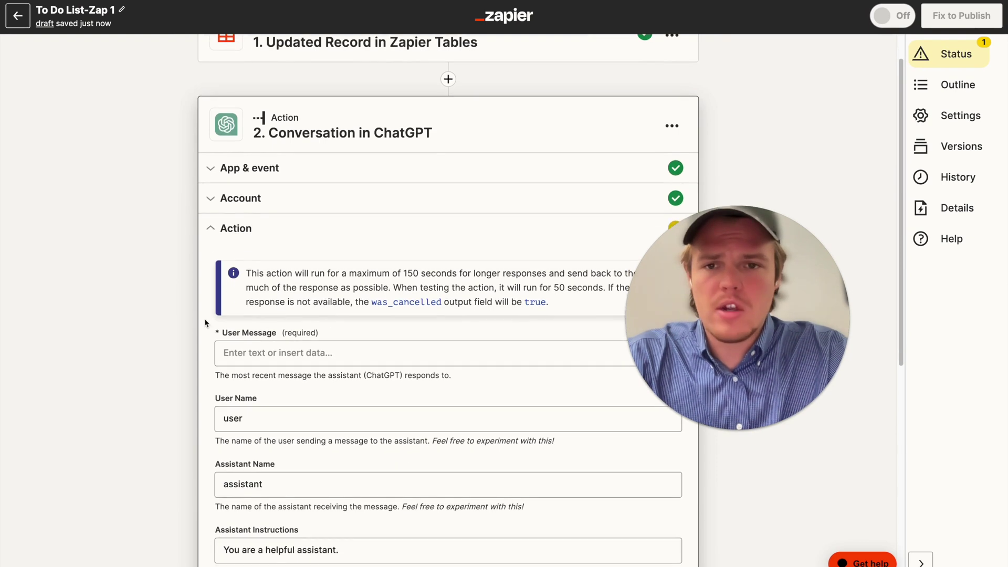
scroll(169, 316, down, 2)
click(330, 309)
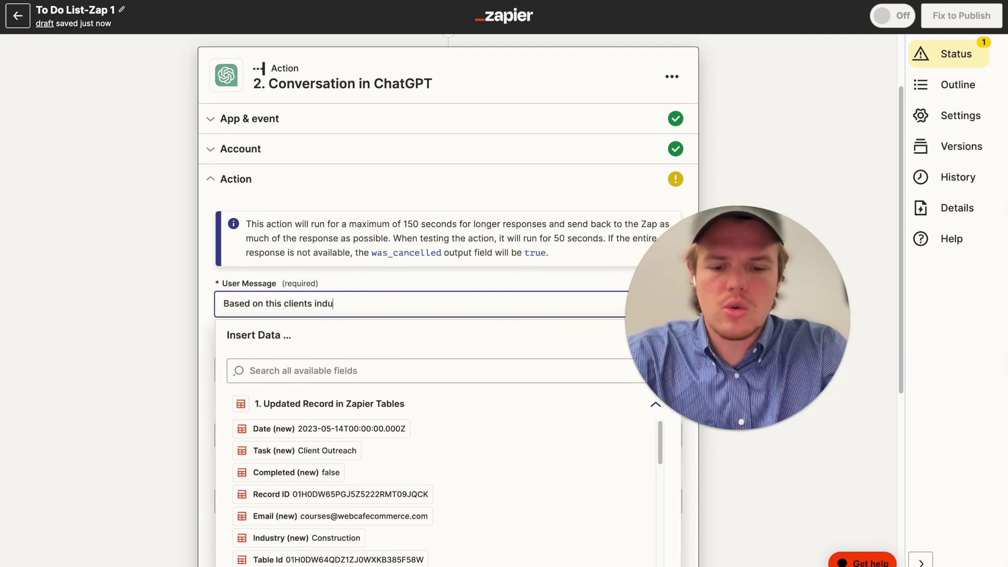
scroll(423, 324, down, 5)
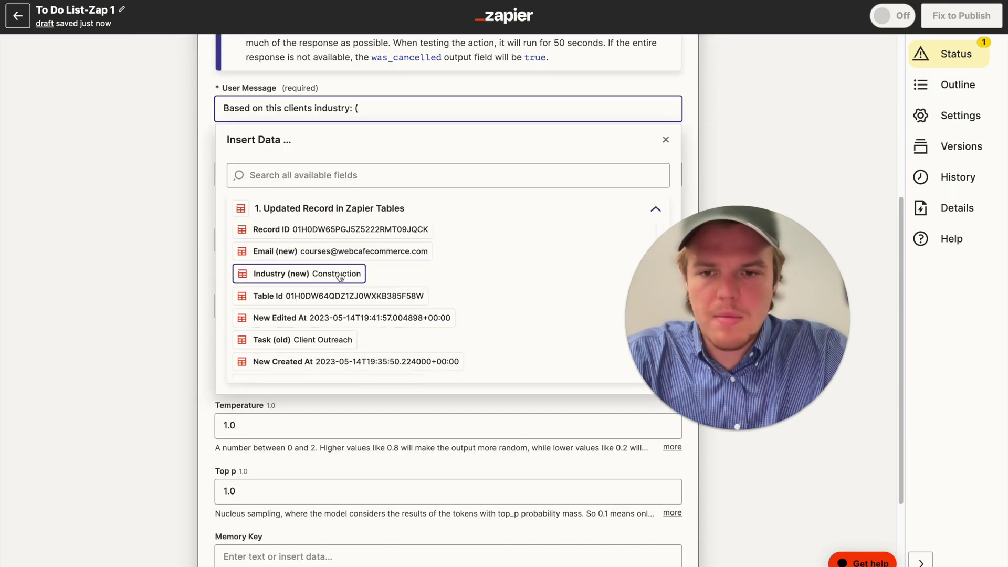
click(309, 274)
click(556, 116)
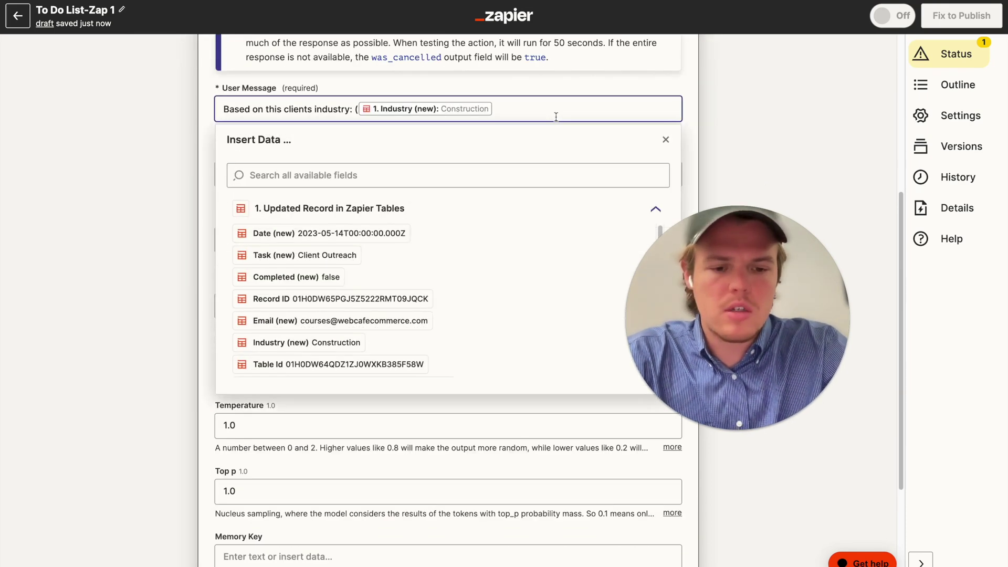
text())
- Add the Webcafe agency context line and the 'Generate a welcome email template' request
key(Return)
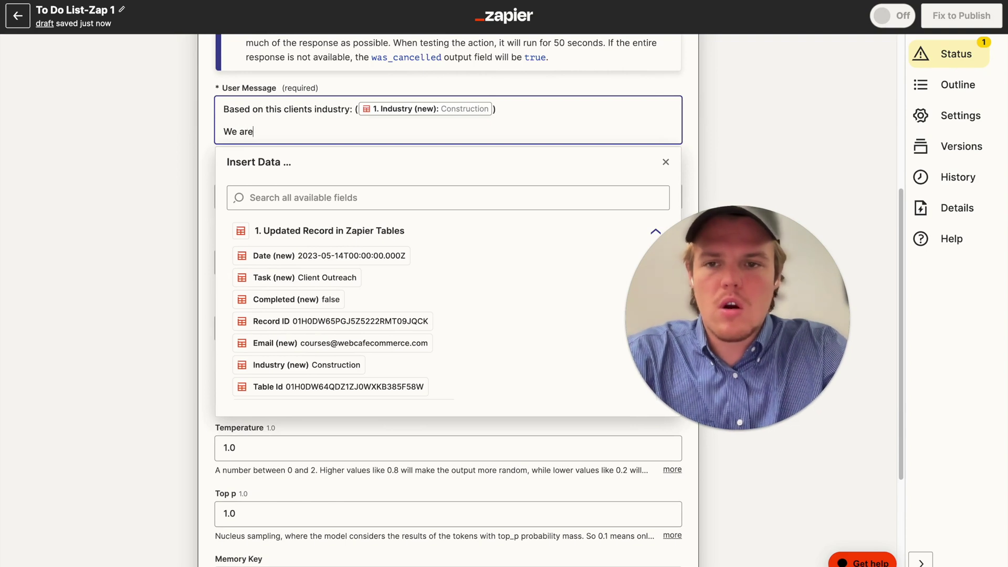
key(BackSpace)
text(C)
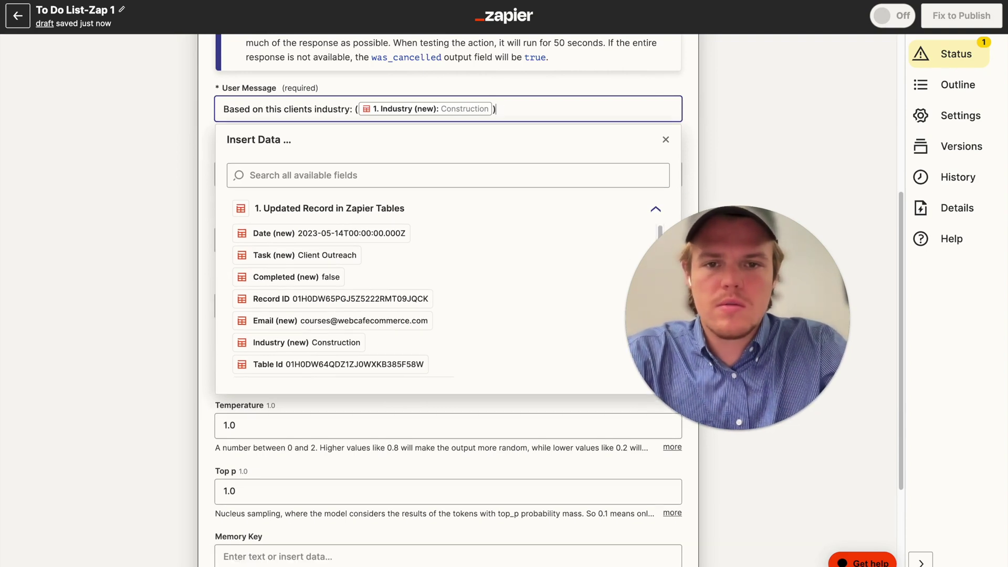
key(Return)
text(C)
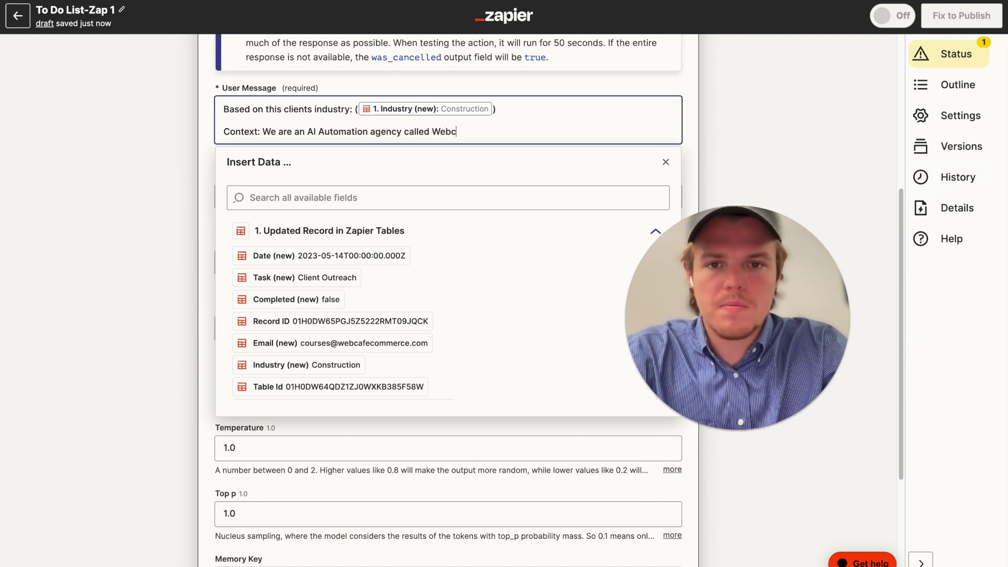
key(Return)
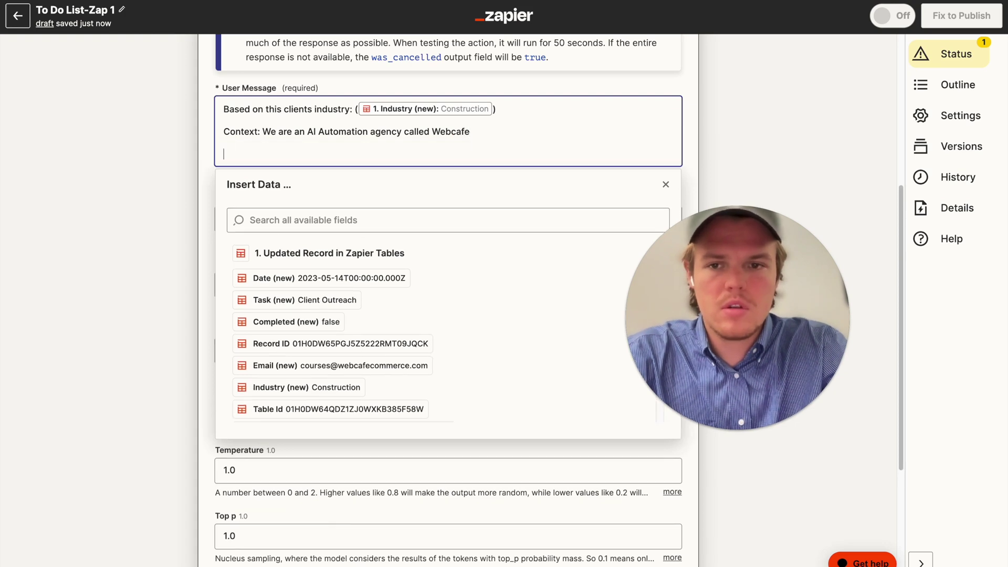
key(Return)
text(G)
key(BackSpace)
key(BackSpace)
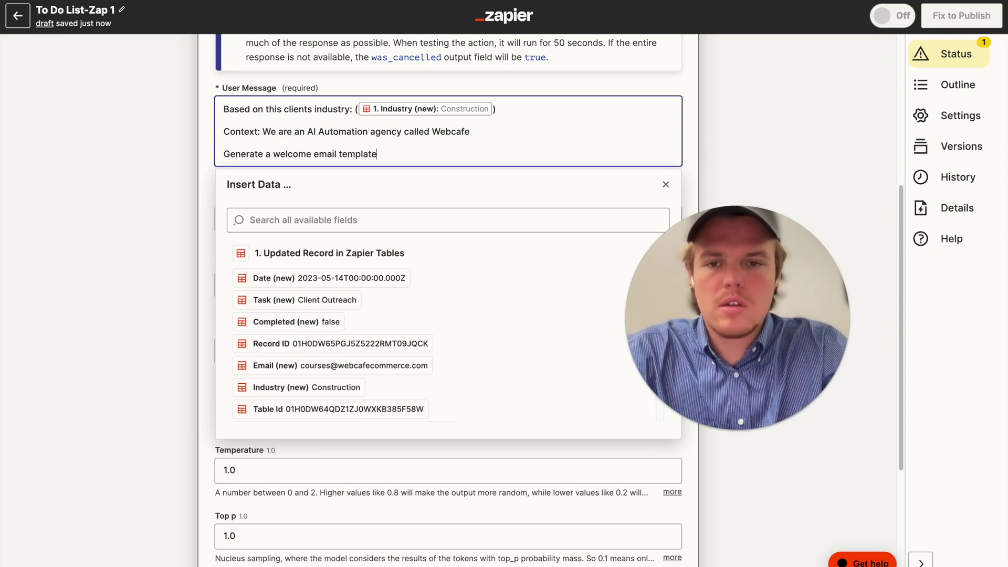
- Select gpt-4 as the ChatGPT model and set the memory key to emailzap
click(235, 193)
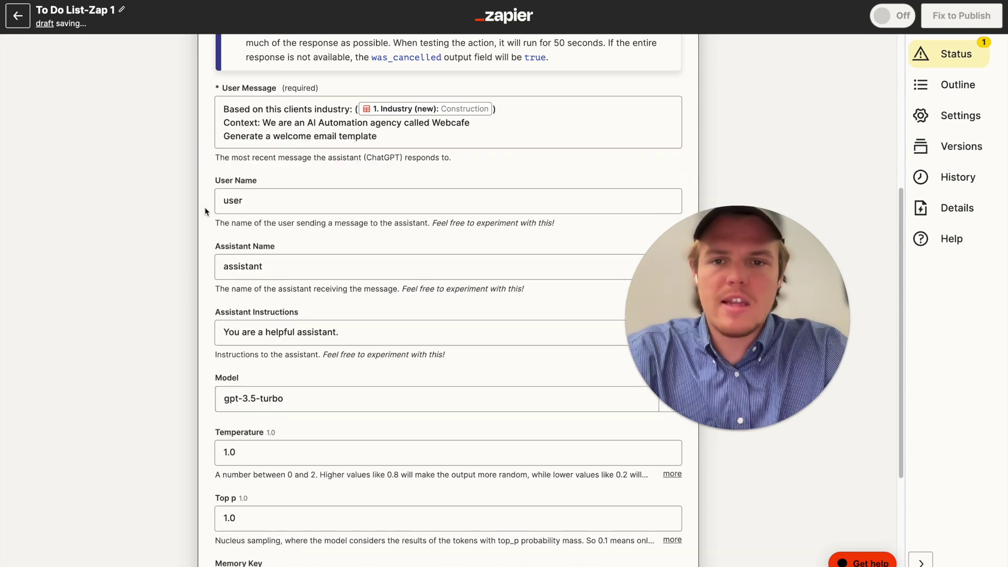
scroll(254, 237, down, 1)
click(347, 350)
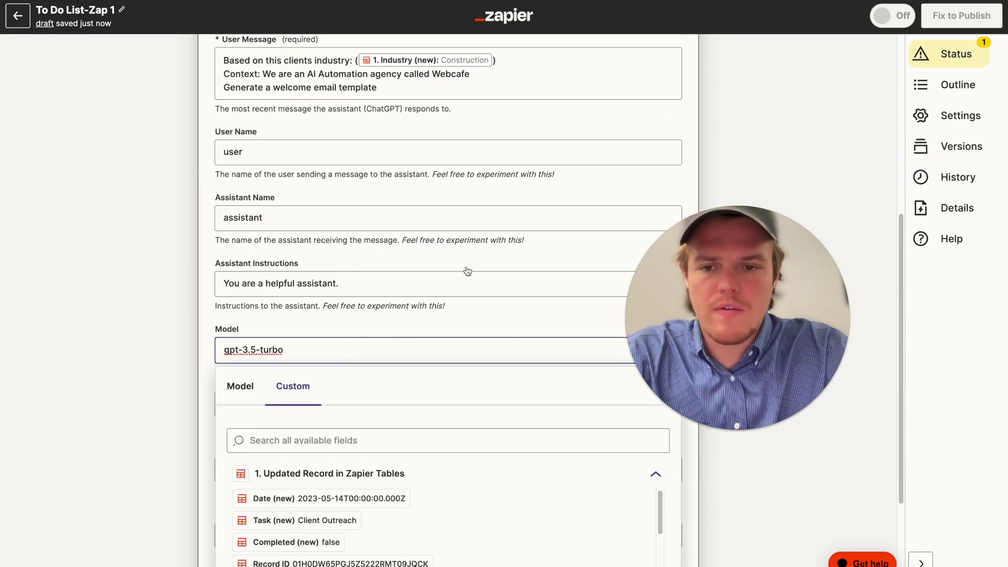
scroll(467, 270, down, 2)
click(254, 289)
click(293, 289)
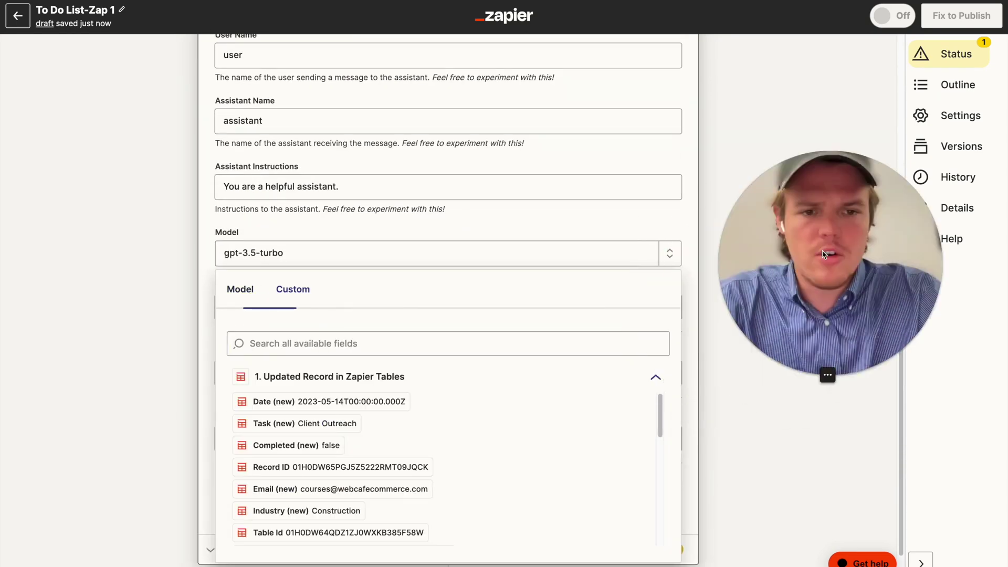
click(239, 290)
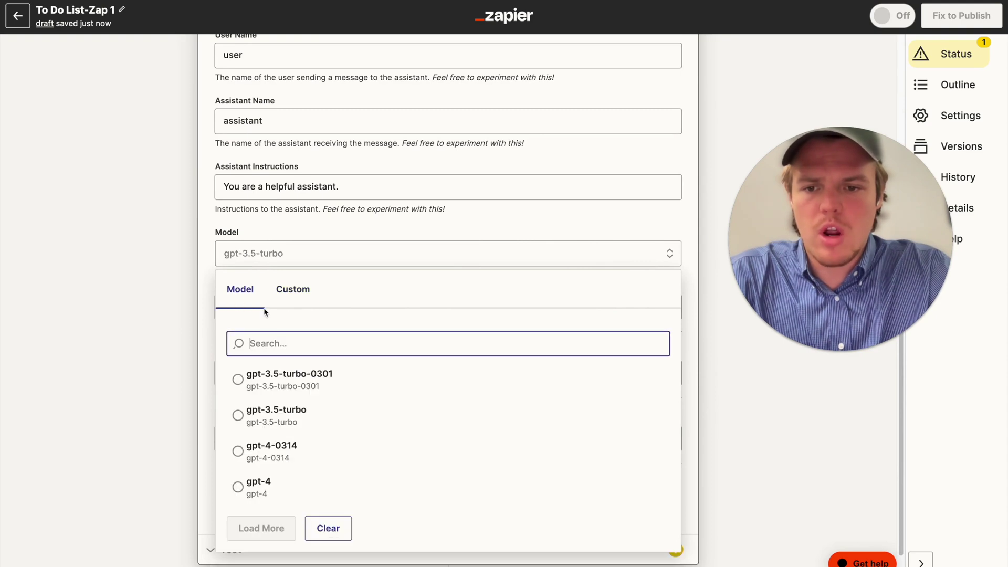
click(270, 479)
scroll(179, 312, down, 1)
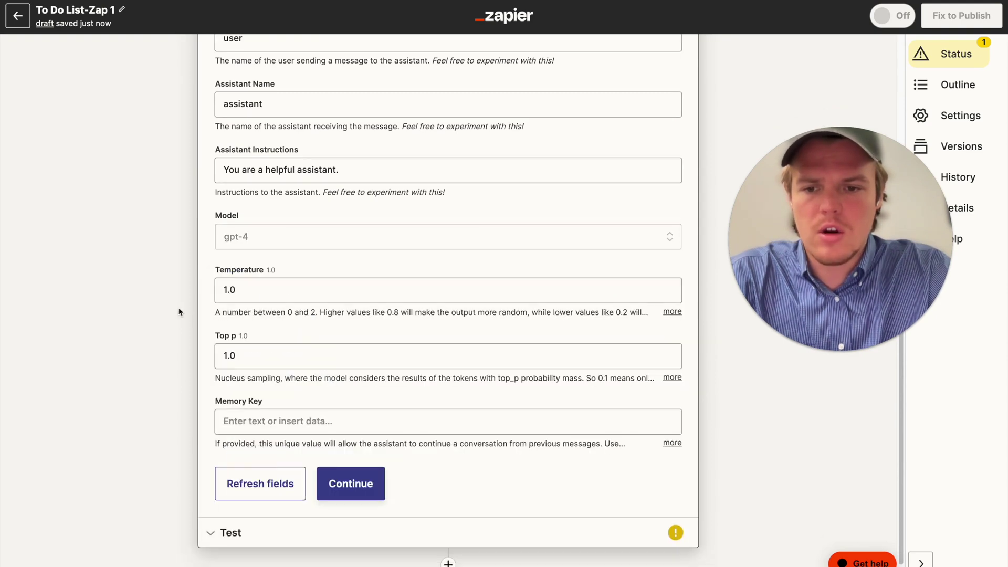
click(265, 420)
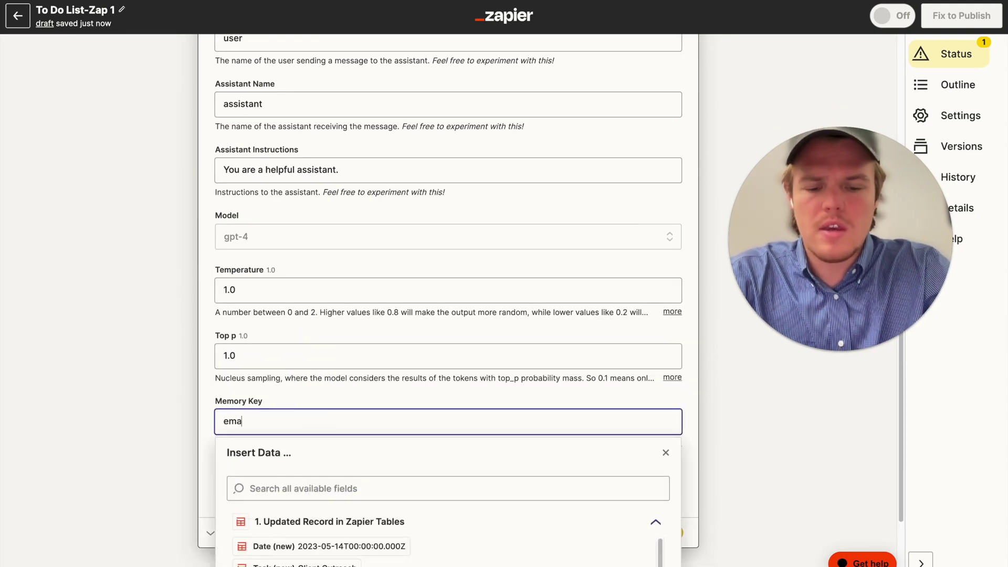
click(150, 381)
- Append 'give two tones' to the User Message prompt
scroll(150, 382, up, 5)
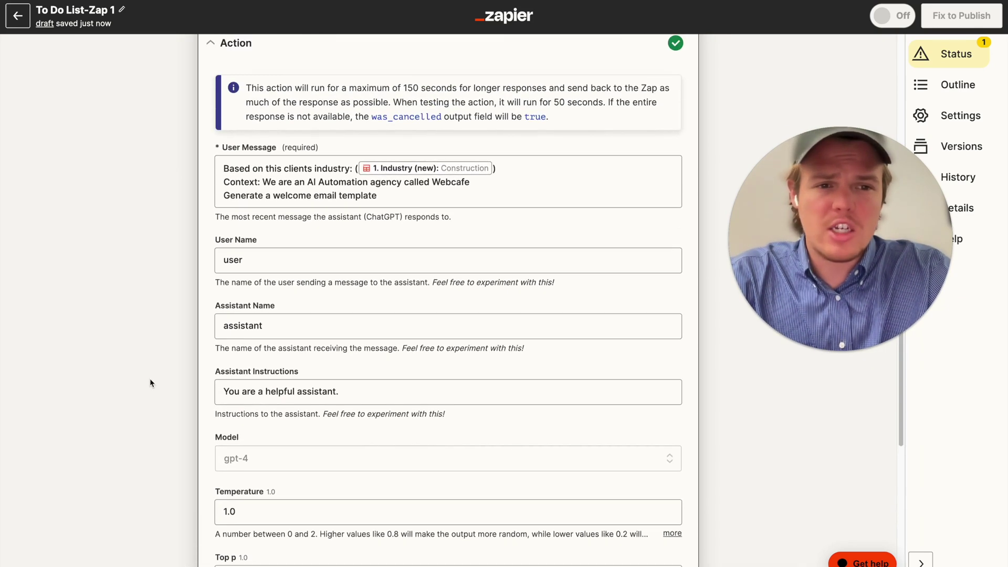
scroll(150, 382, up, 2)
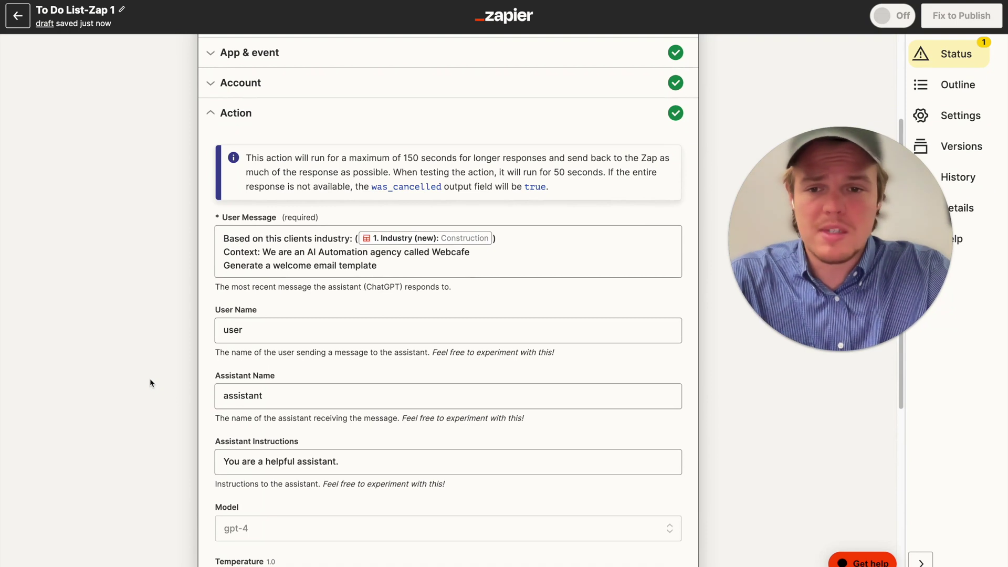
click(401, 274)
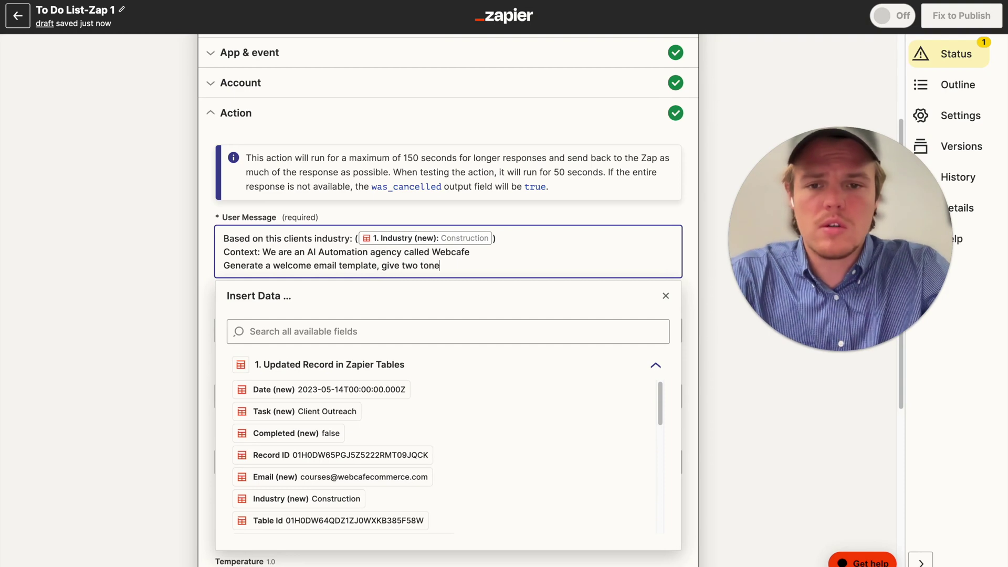
text(s)
click(119, 258)
- Save the action settings and send a test conversation to ChatGPT
scroll(177, 312, down, 4)
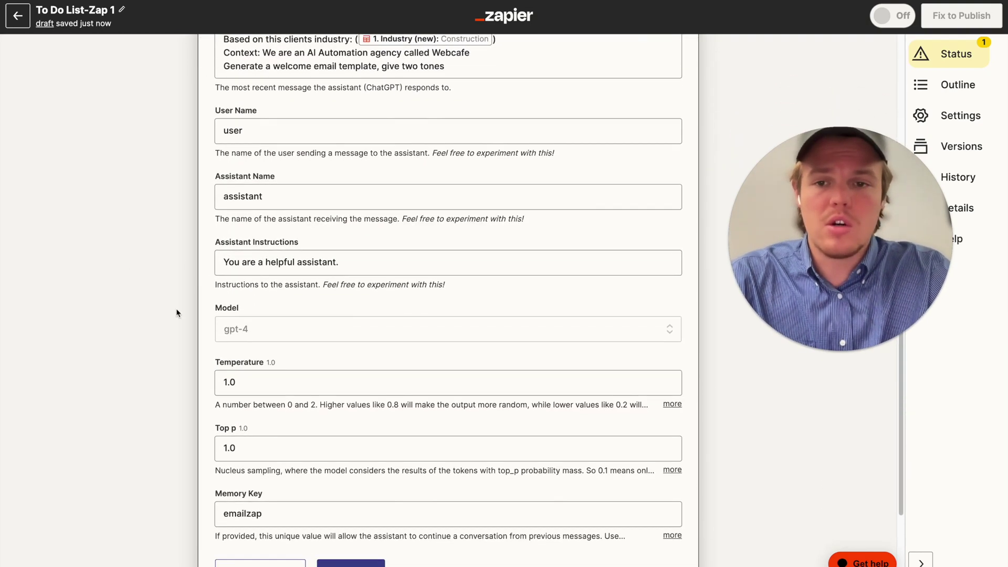
scroll(176, 313, down, 3)
click(351, 447)
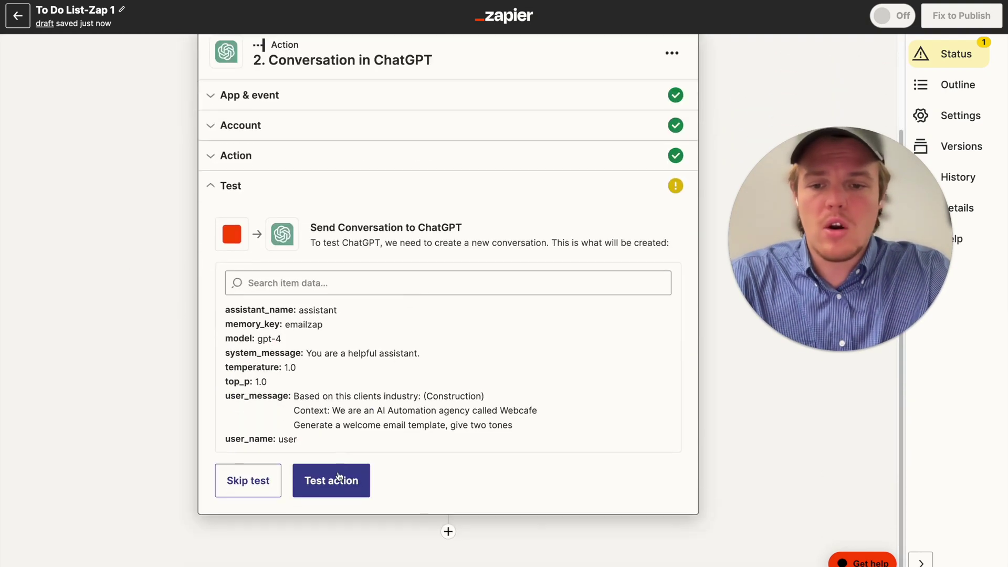
click(340, 468)
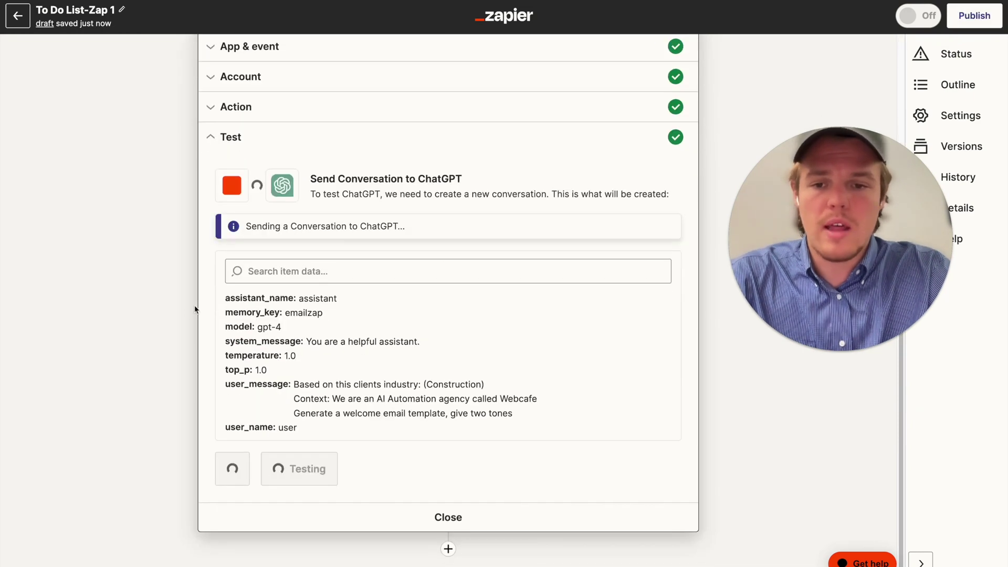
- Scroll through the returned construction-industry welcome email in its two tones
scroll(372, 326, down, 1)
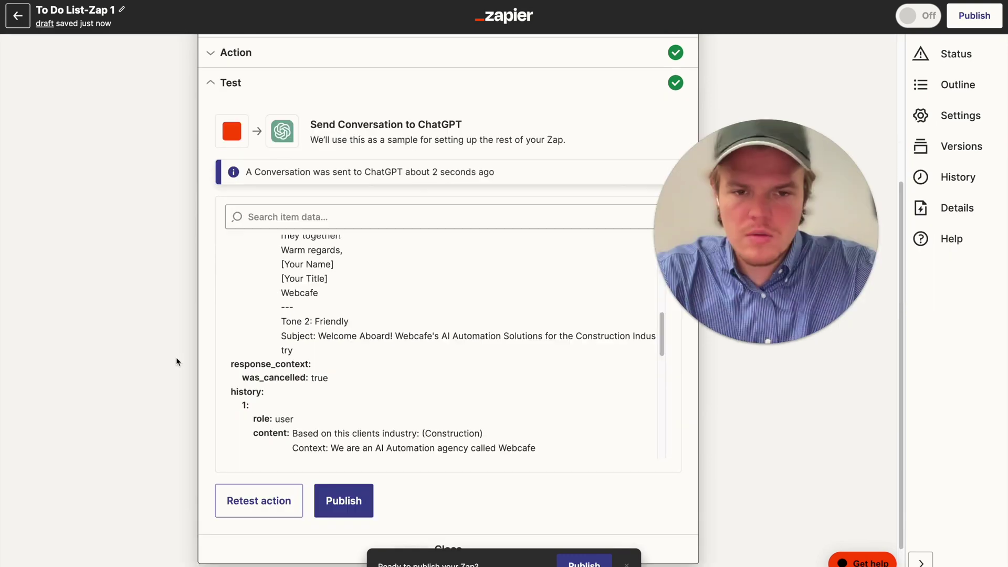
scroll(333, 356, up, 5)
scroll(332, 356, up, 4)
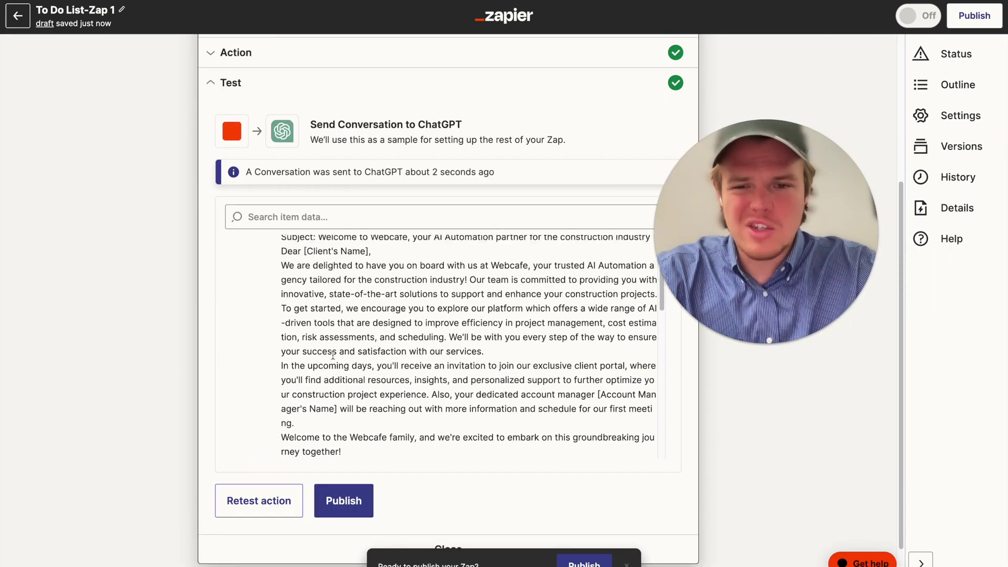
scroll(333, 356, down, 5)
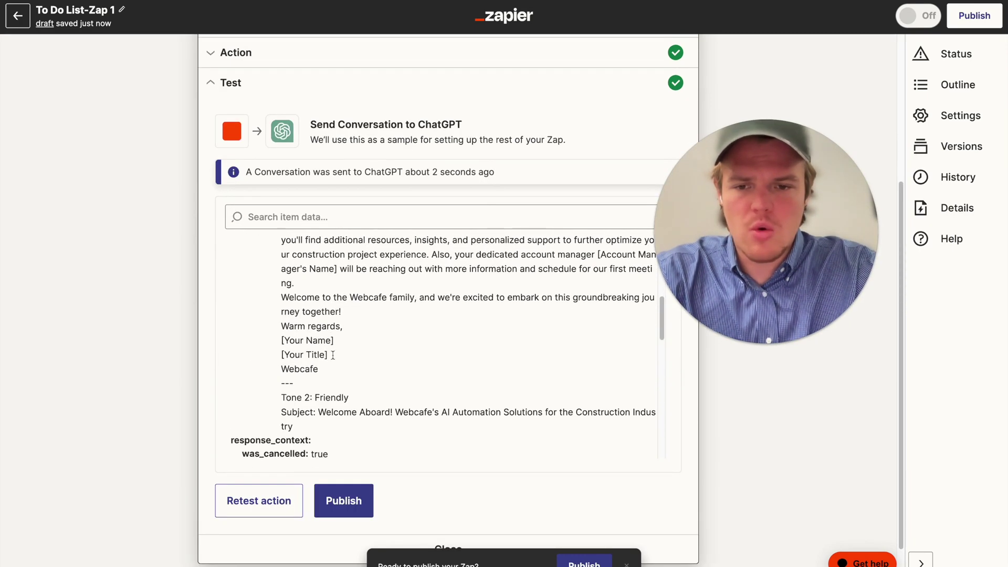
scroll(332, 359, up, 8)
scroll(336, 362, down, 12)
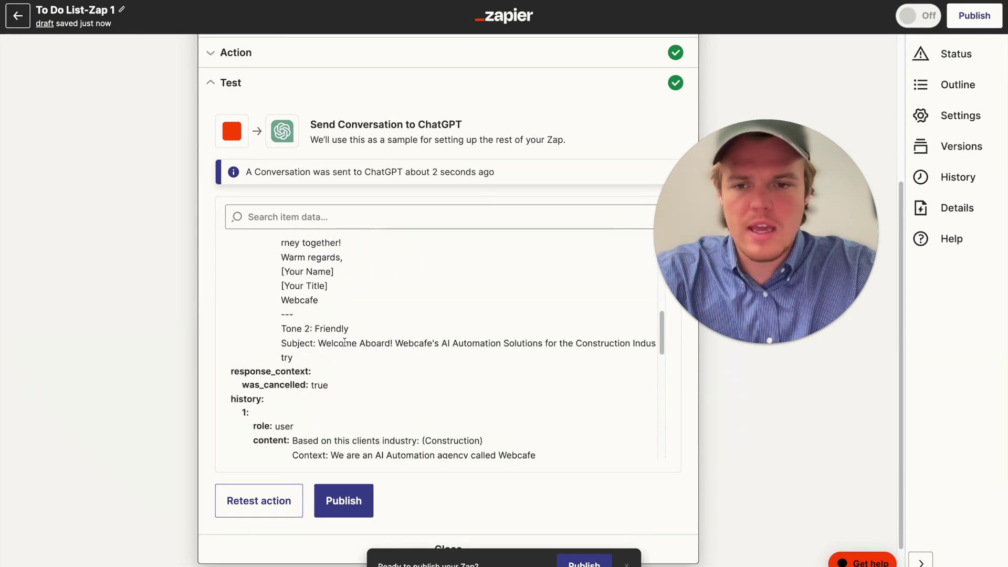
scroll(182, 307, up, 8)
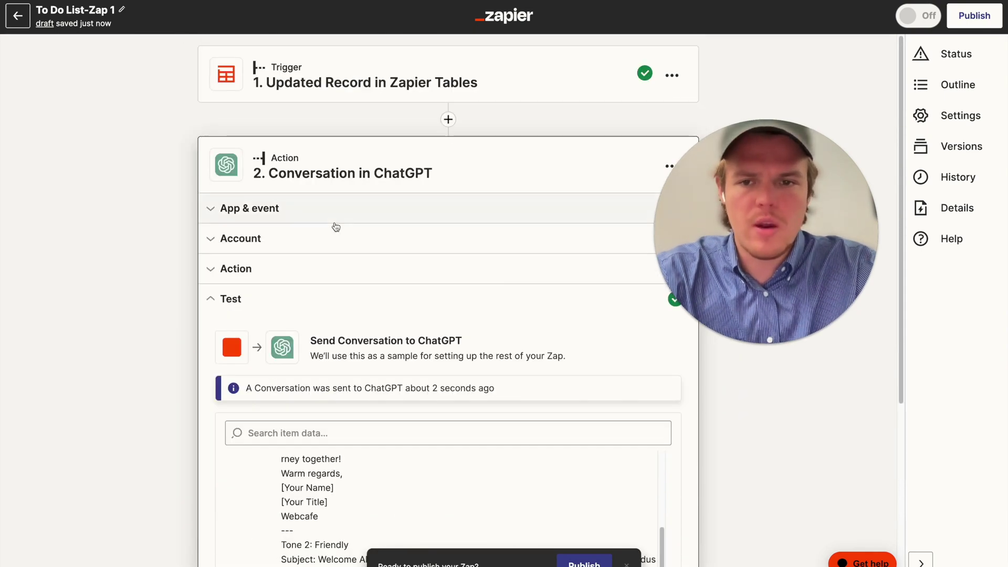
- Add a line to the ChatGPT prompt capping each template at 2 sentences
click(315, 269)
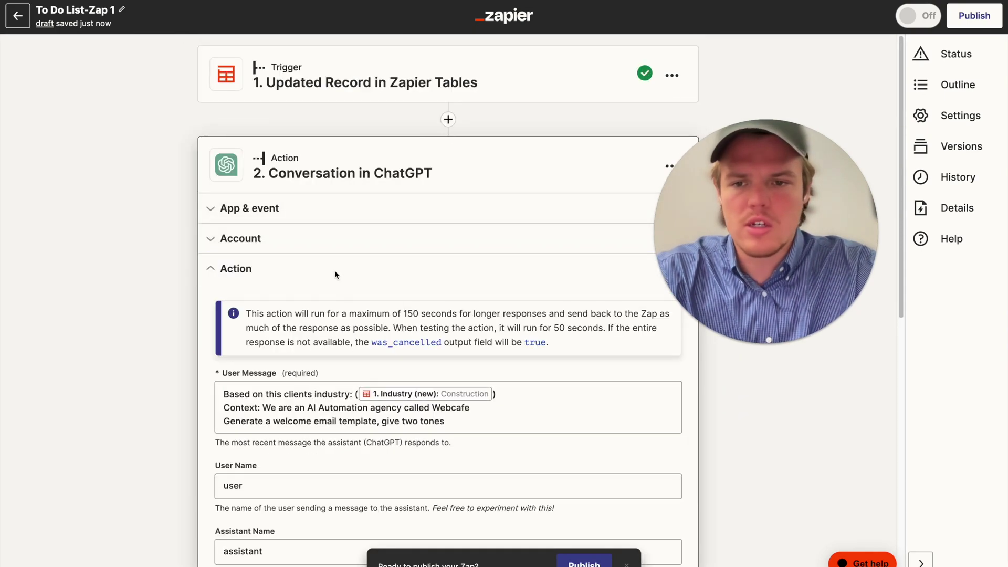
click(462, 422)
key(Return)
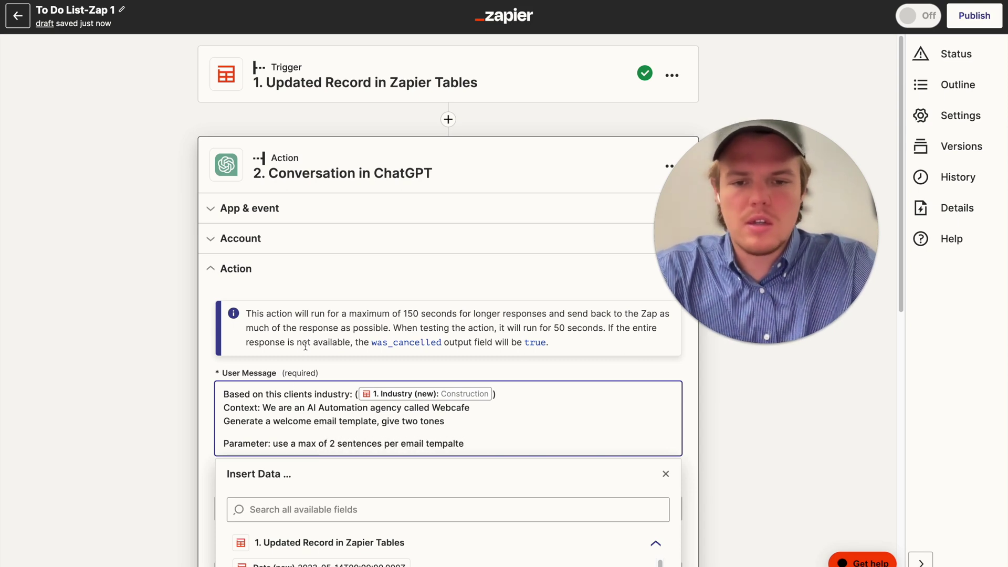
click(75, 372)
scroll(74, 371, down, 10)
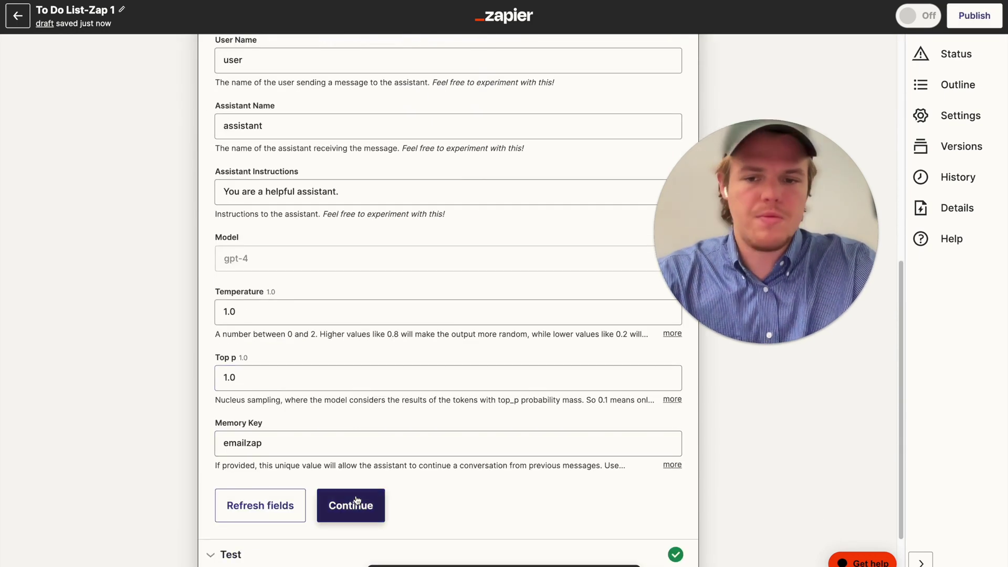
click(356, 501)
- Retest the ChatGPT step and review the new professional and friendly Construction emails
click(289, 451)
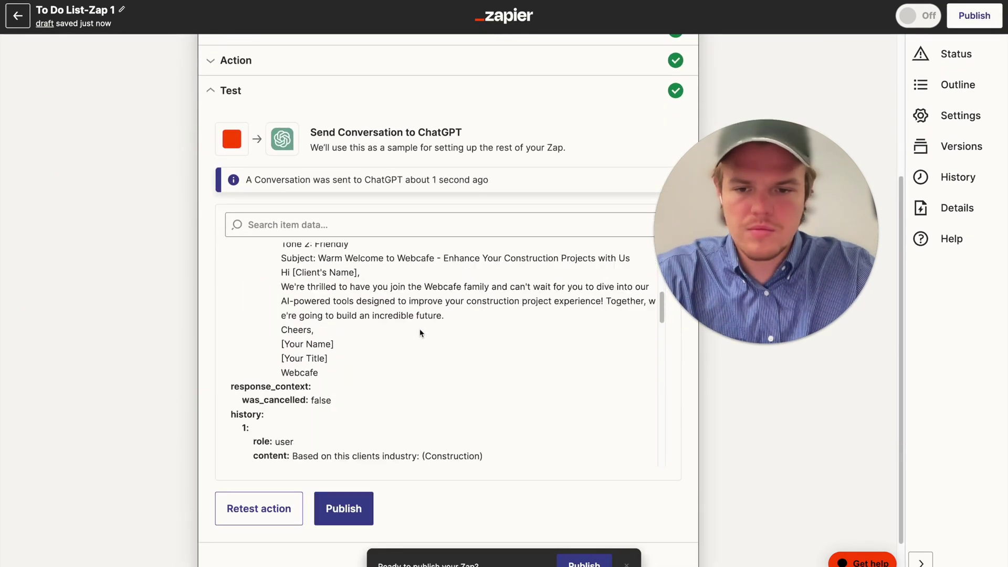
scroll(420, 329, up, 5)
scroll(420, 332, down, 5)
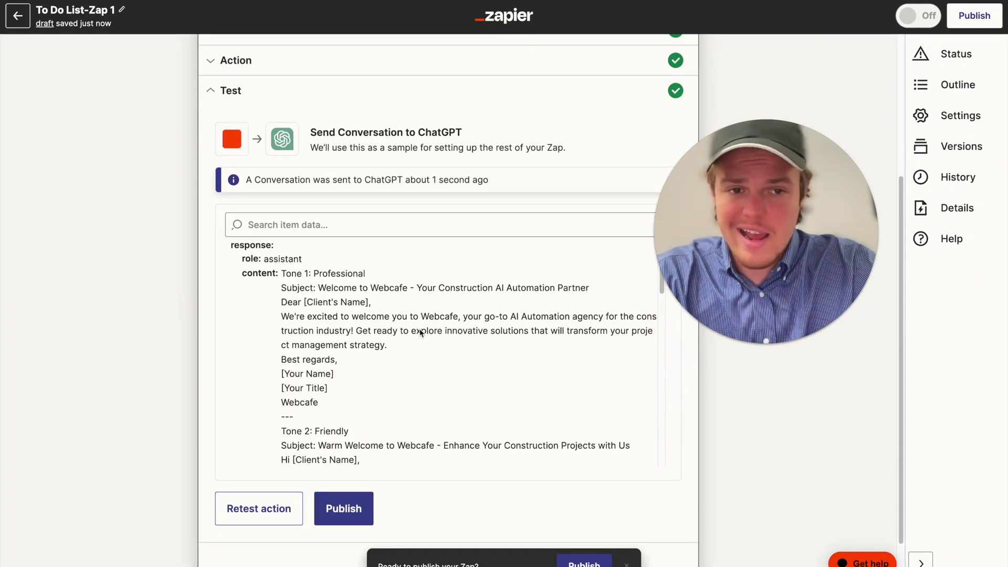
scroll(420, 332, down, 2)
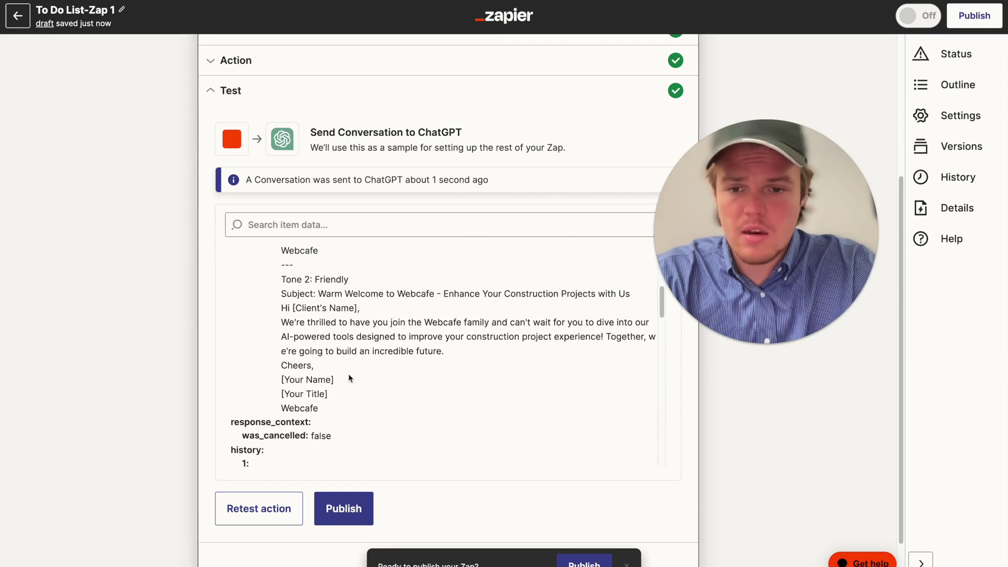
scroll(383, 355, up, 3)
scroll(134, 331, down, 2)
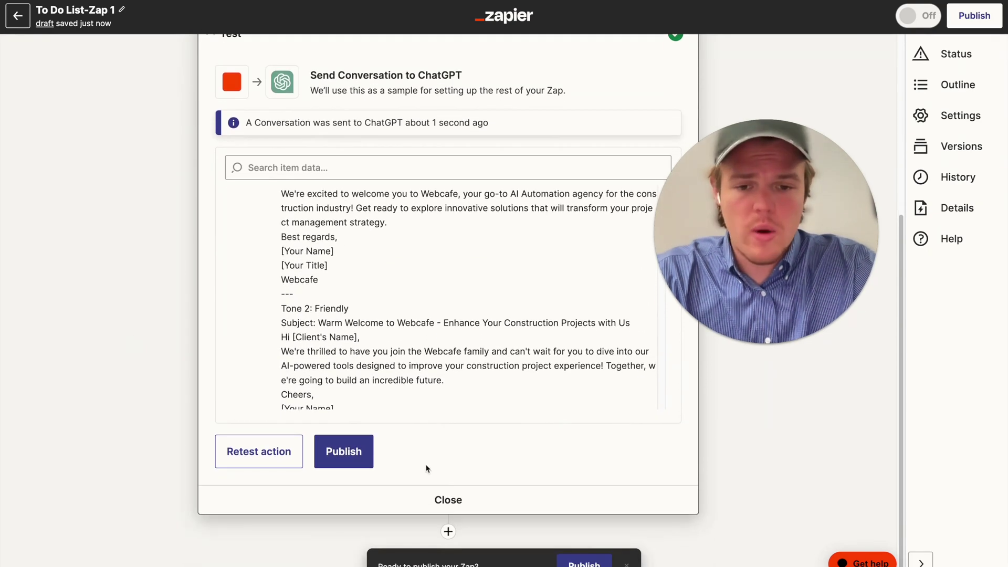
click(447, 530)
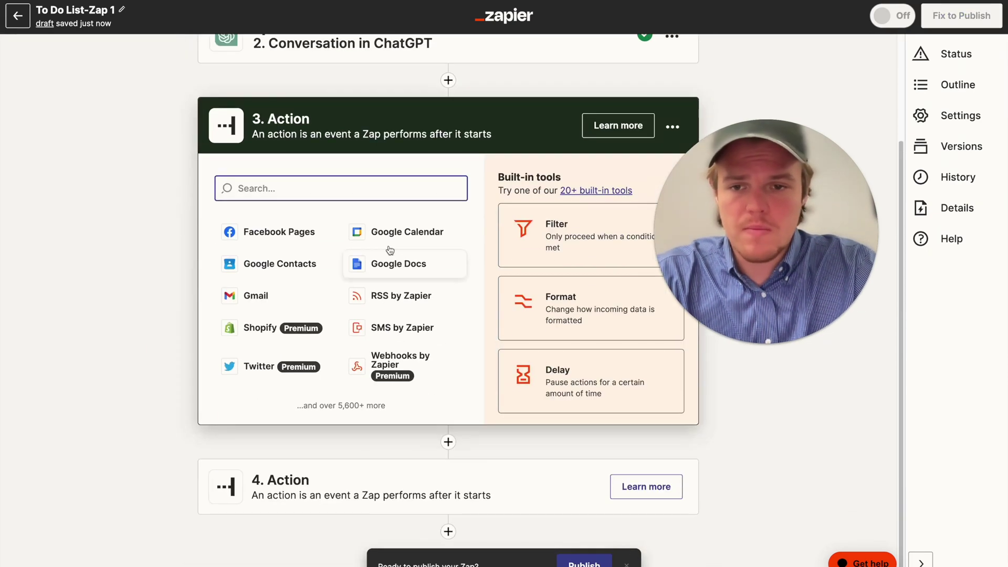
- Make the new third step Gmail with the Create Draft event
text(gmail)
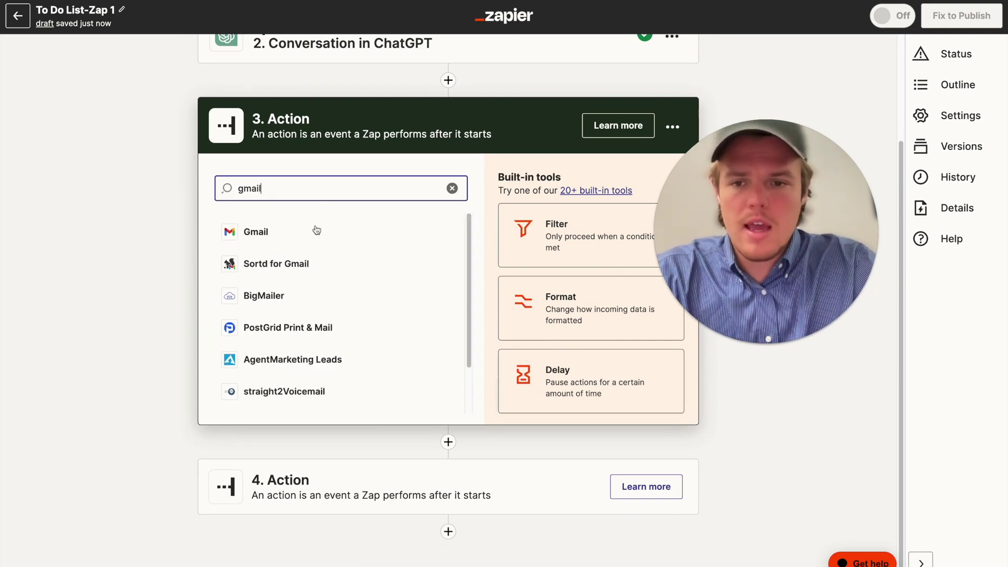
click(317, 229)
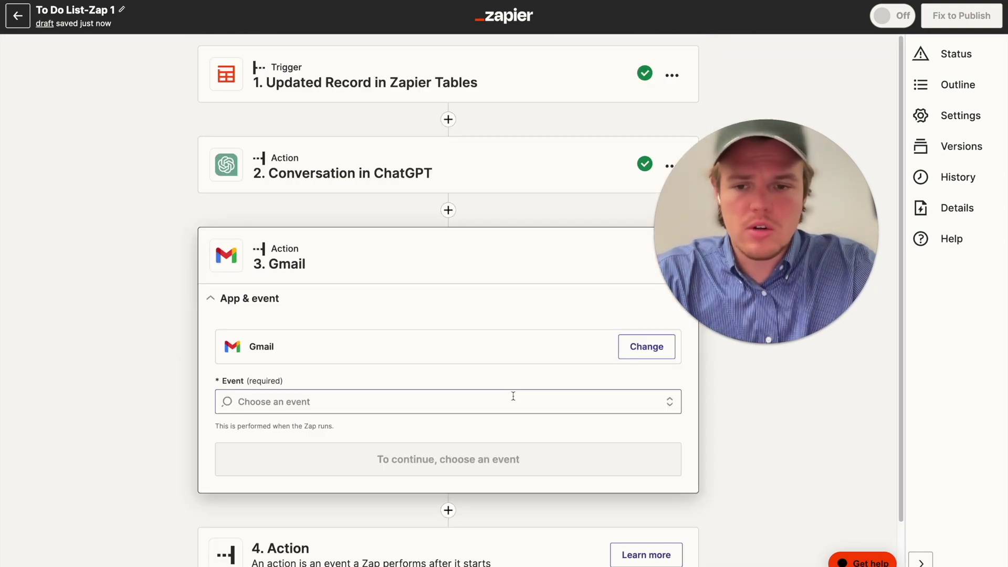
click(513, 398)
scroll(445, 431, down, 1)
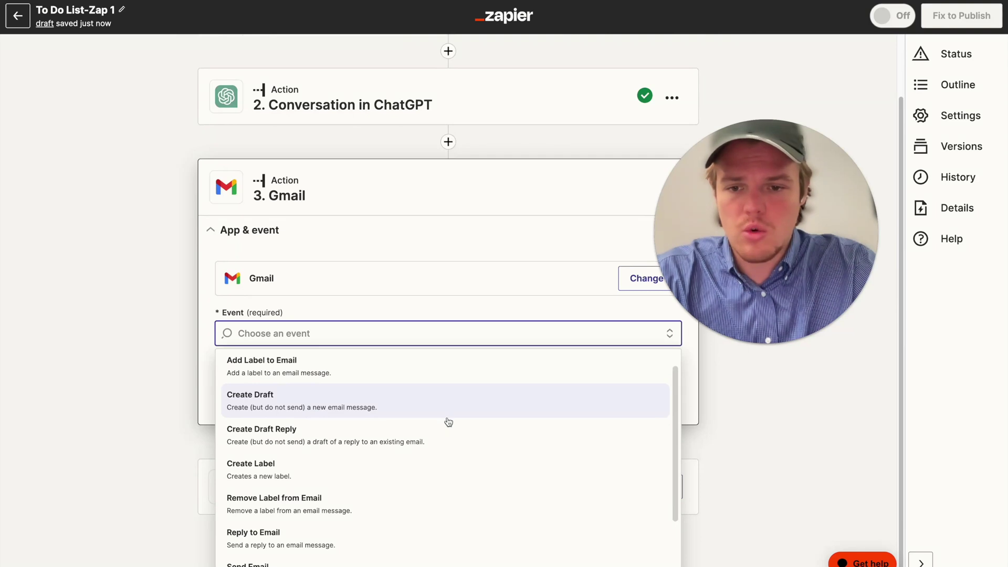
click(445, 406)
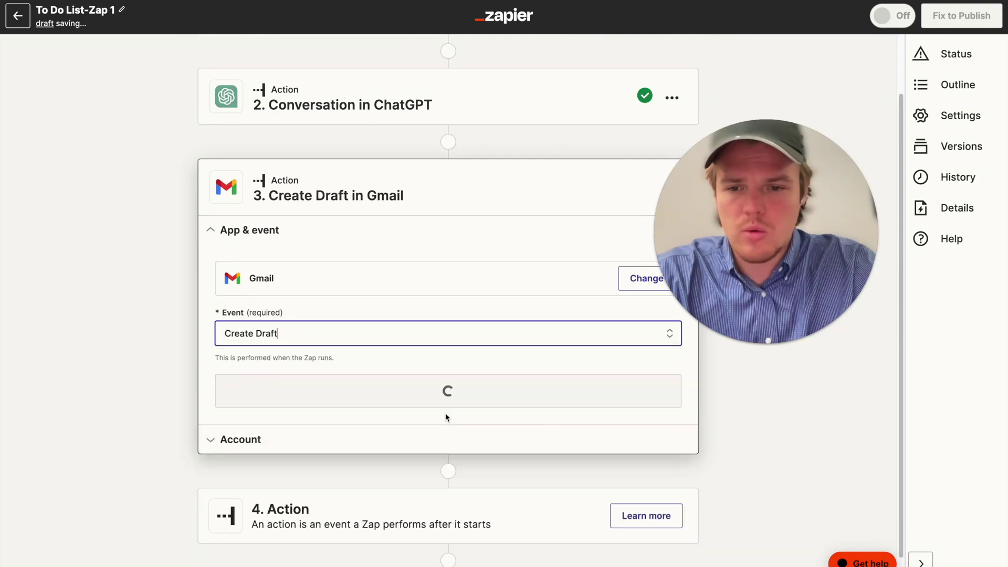
click(441, 361)
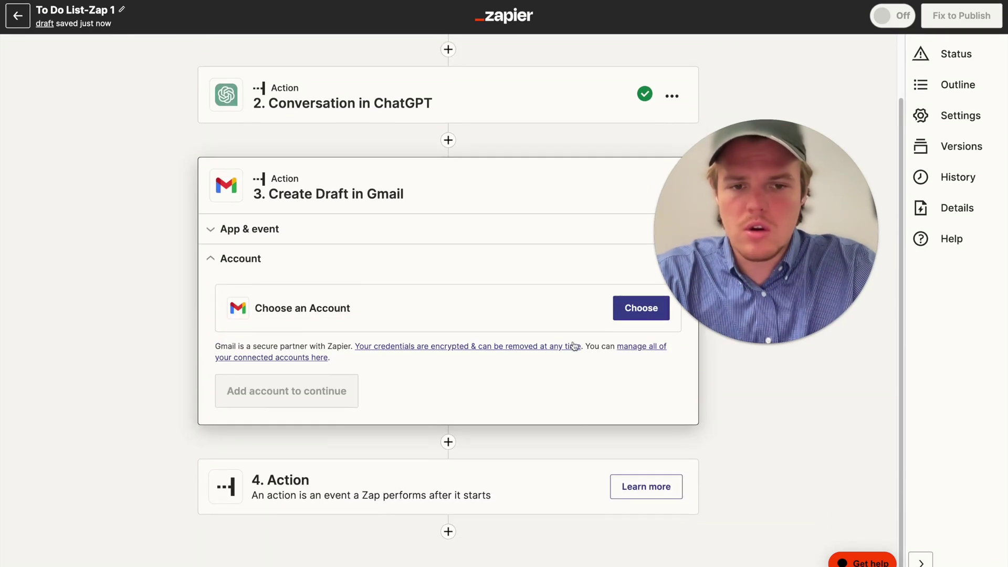
- Connect the Create Draft step to a Gmail account
click(641, 308)
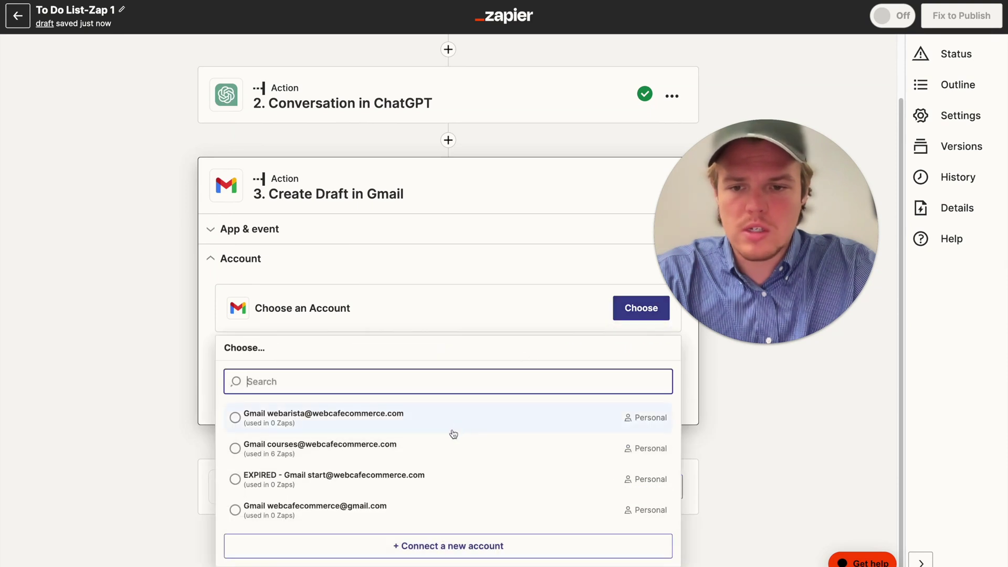
click(441, 449)
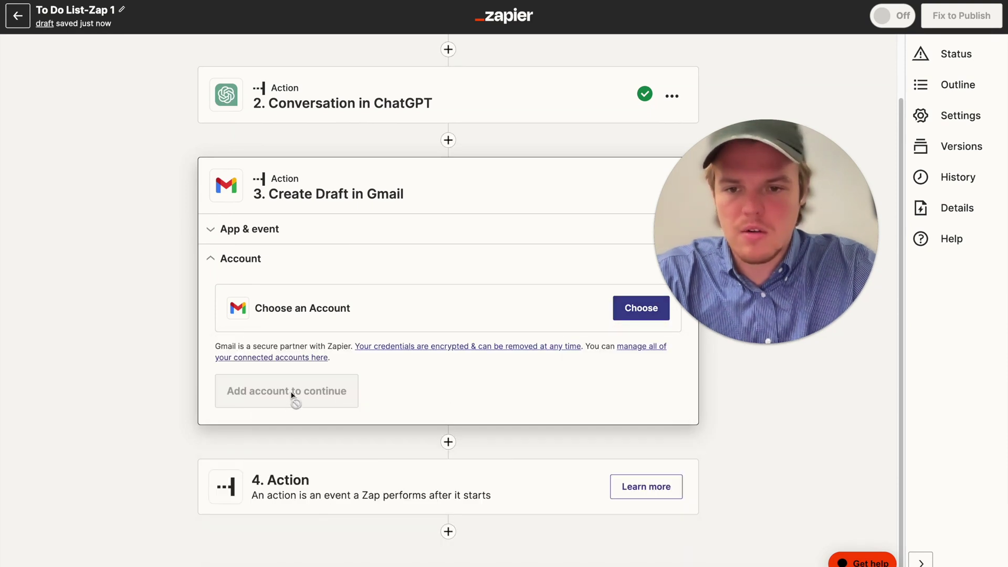
click(285, 397)
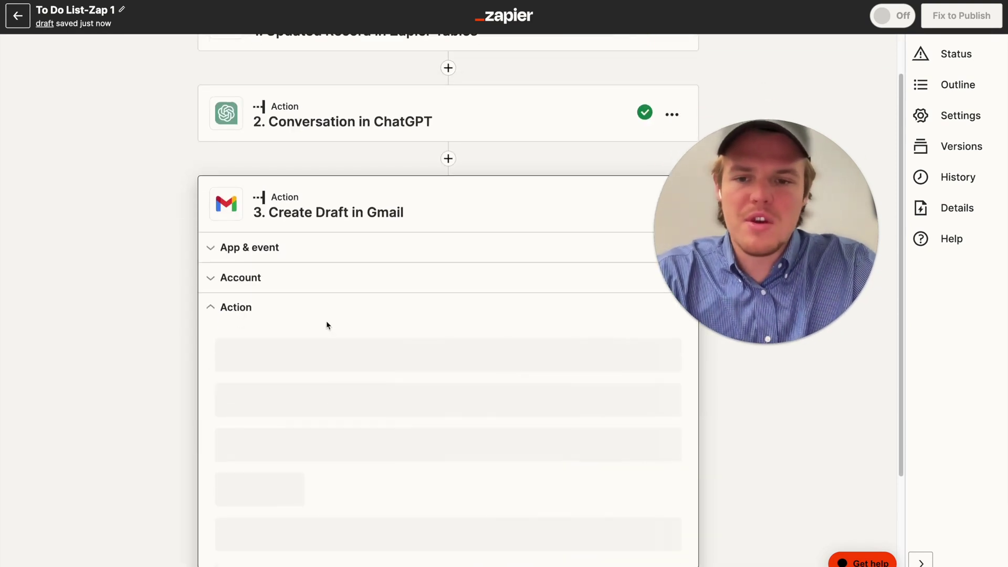
- Insert the Tables record's Email field as the draft's To address
click(345, 294)
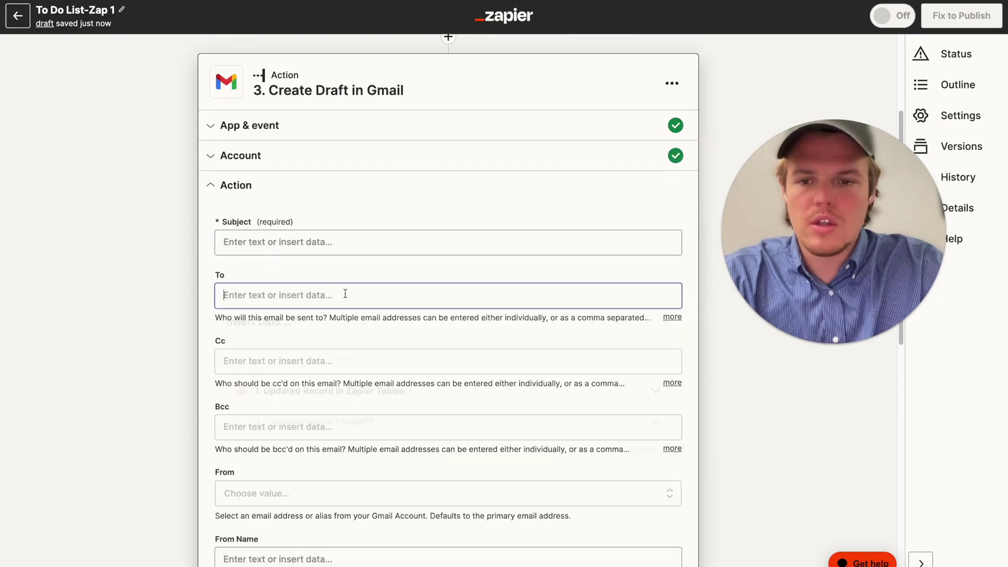
click(374, 278)
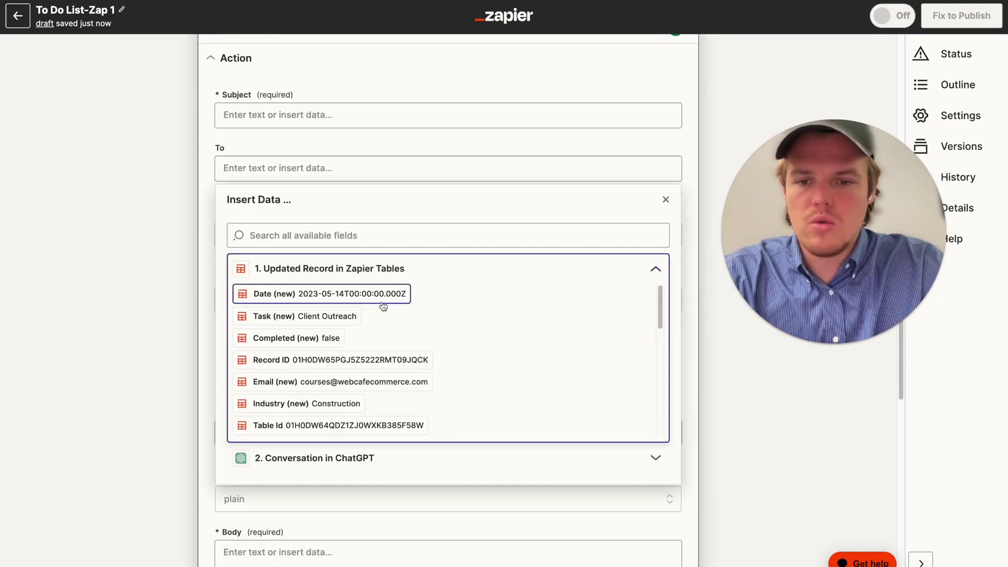
click(356, 382)
click(146, 288)
- Enter 'ChatGPT Test' as the draft subject
click(269, 115)
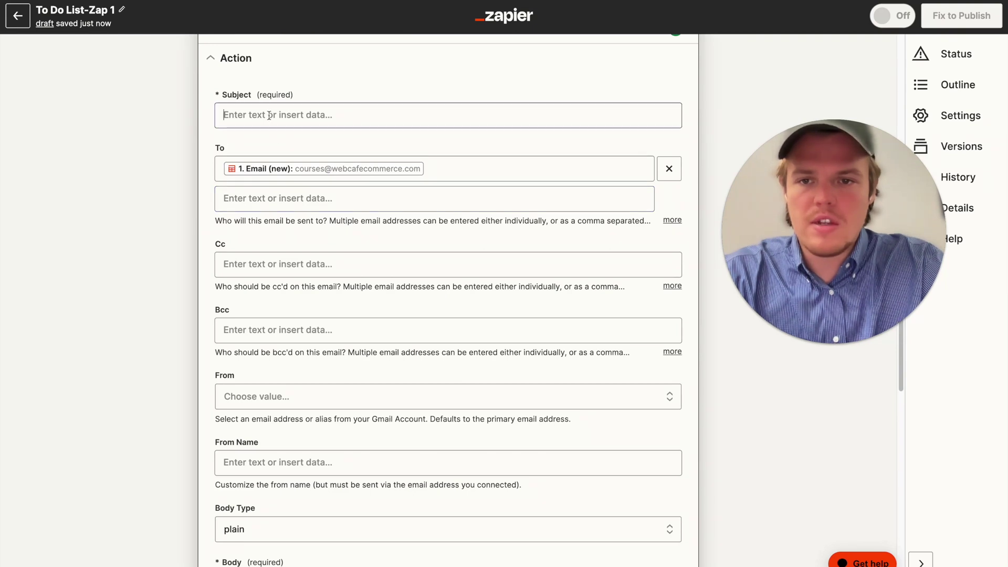
scroll(269, 116, up, 5)
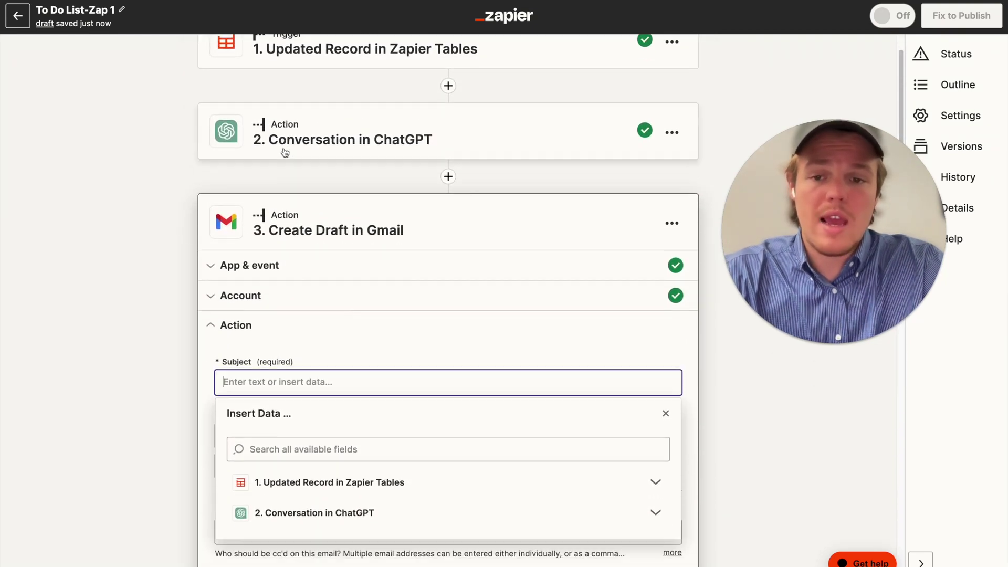
scroll(283, 153, down, 2)
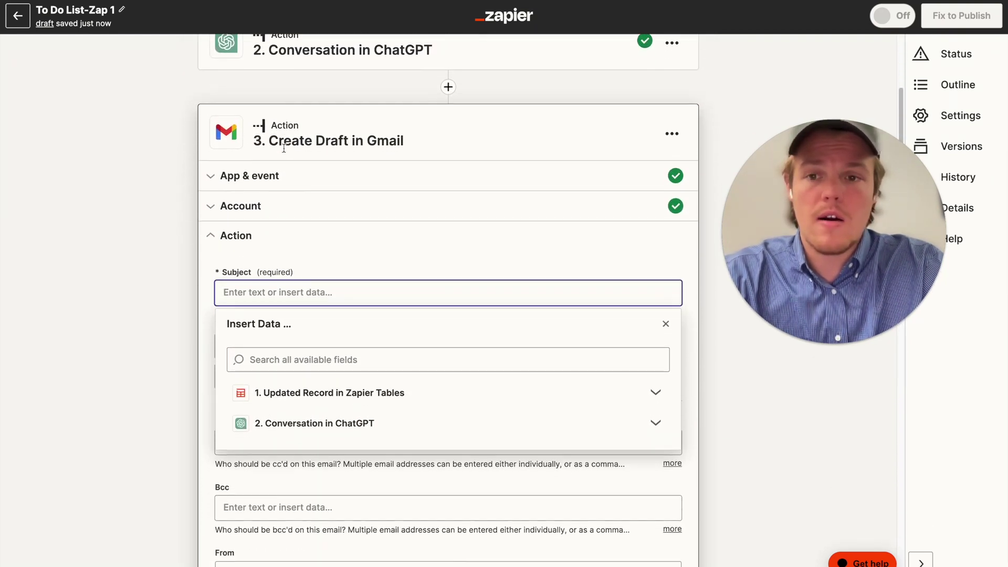
scroll(289, 148, up, 1)
scroll(417, 142, down, 1)
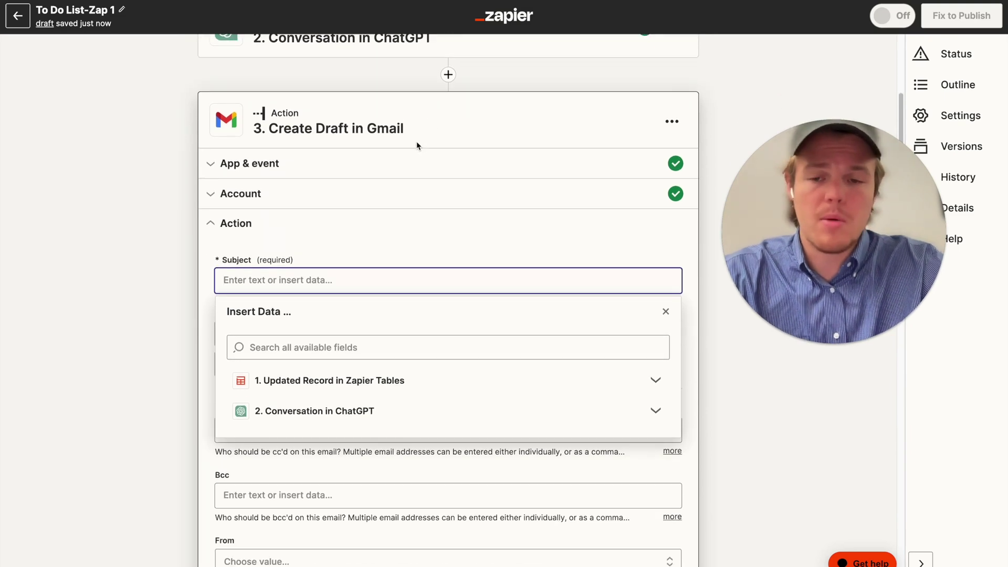
text(ChatGPT )
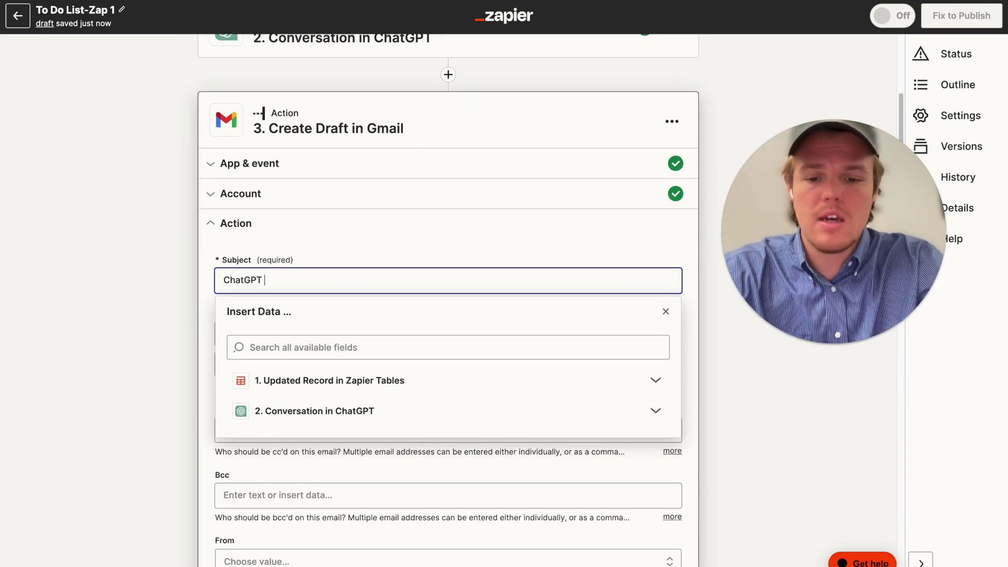
text(Test)
click(155, 181)
- Insert ChatGPT's Assistant Response Message as the draft body
scroll(155, 181, down, 4)
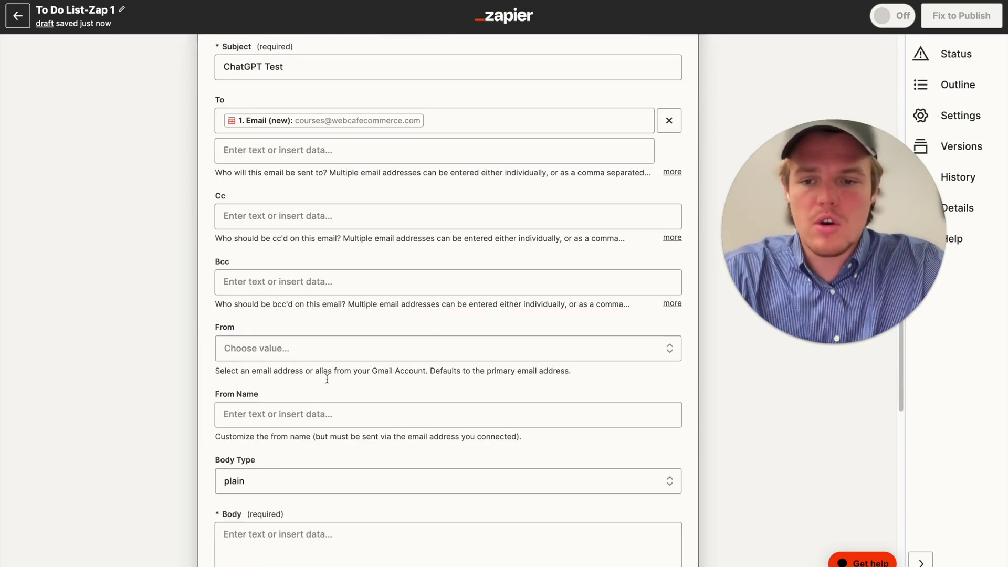
scroll(327, 378, down, 2)
click(315, 470)
scroll(315, 469, down, 5)
click(336, 356)
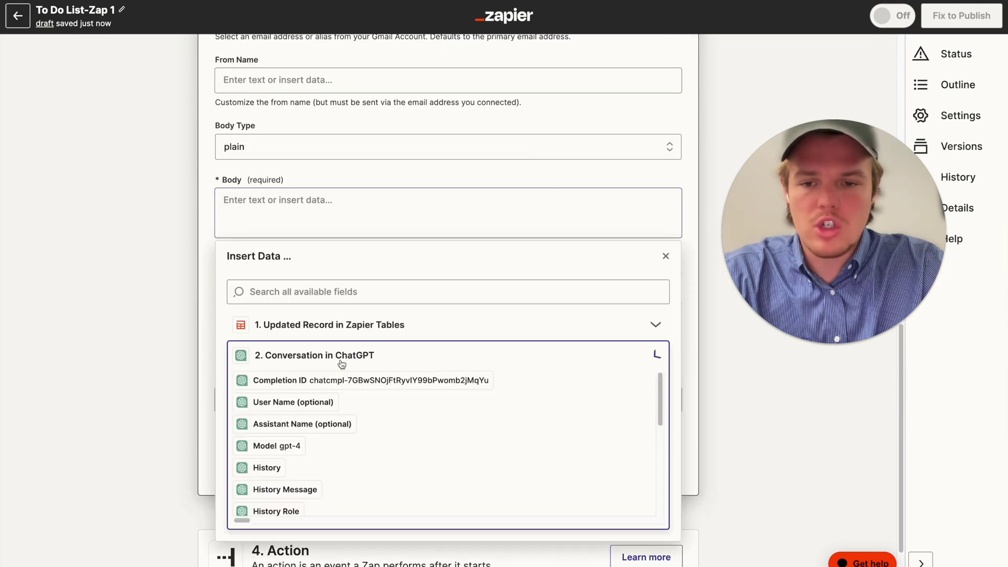
scroll(293, 404, down, 10)
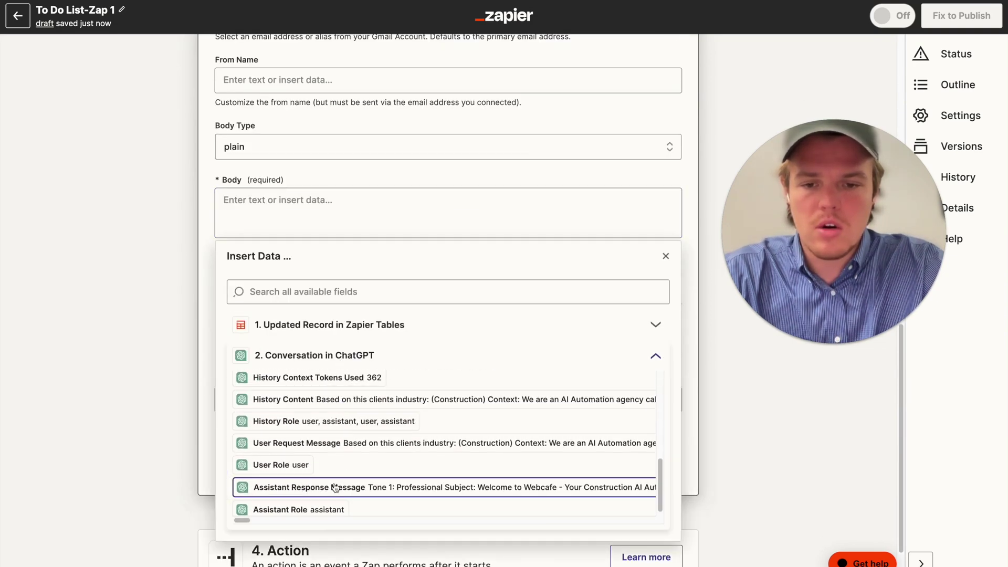
click(335, 487)
click(198, 345)
- Review the Gmail draft fields and continue past configuration
scroll(198, 348, up, 1)
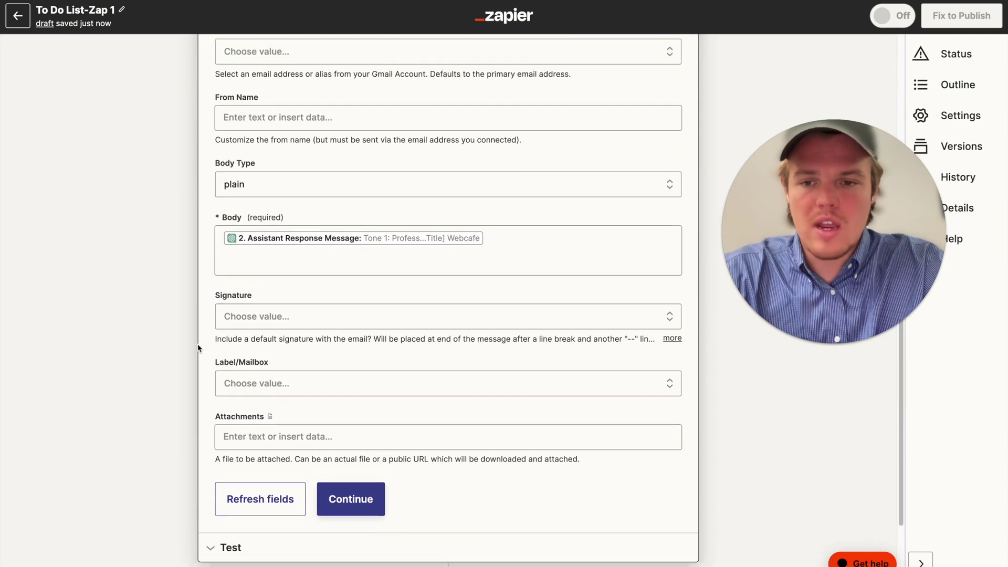
scroll(198, 348, up, 4)
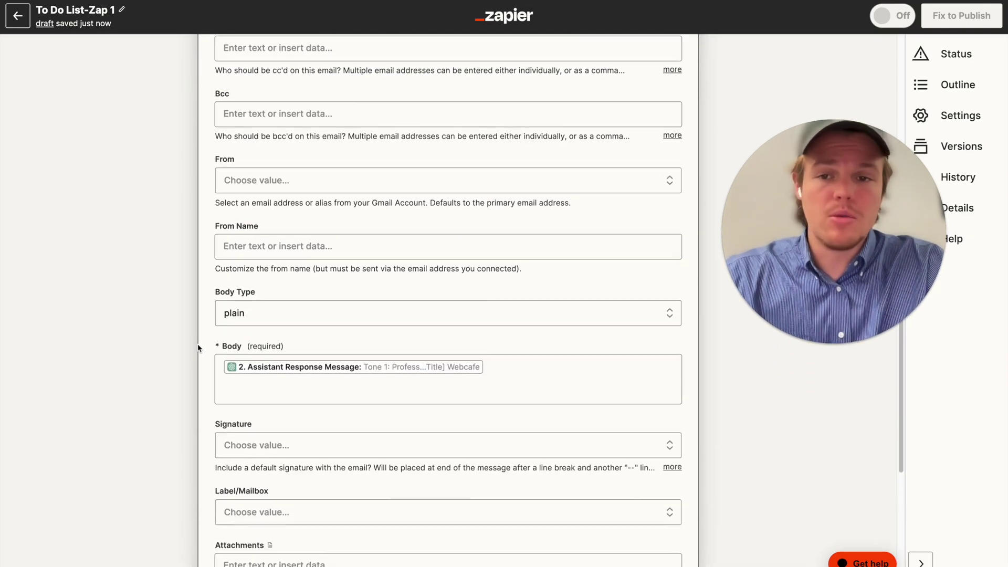
scroll(198, 348, up, 5)
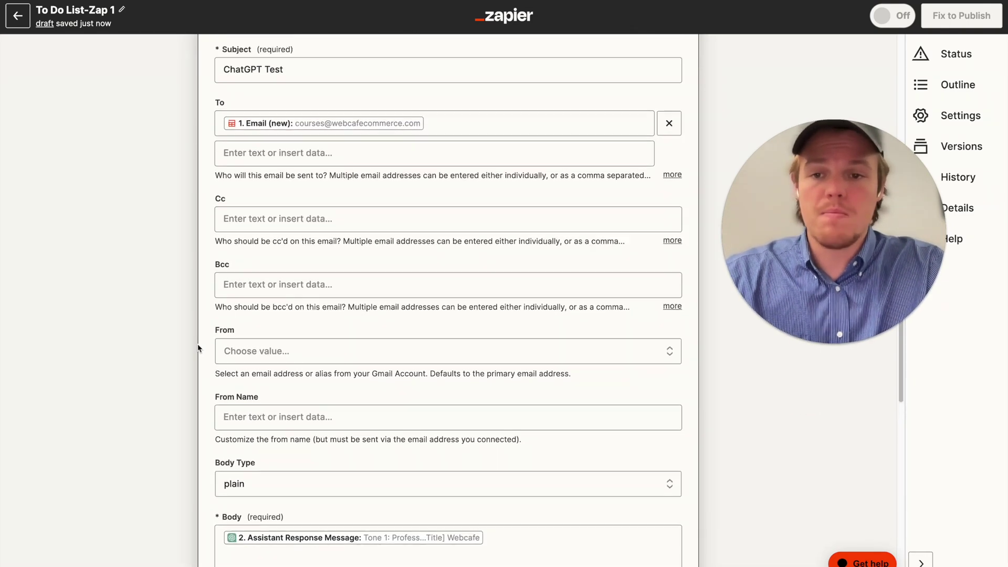
scroll(198, 348, up, 2)
scroll(198, 348, down, 12)
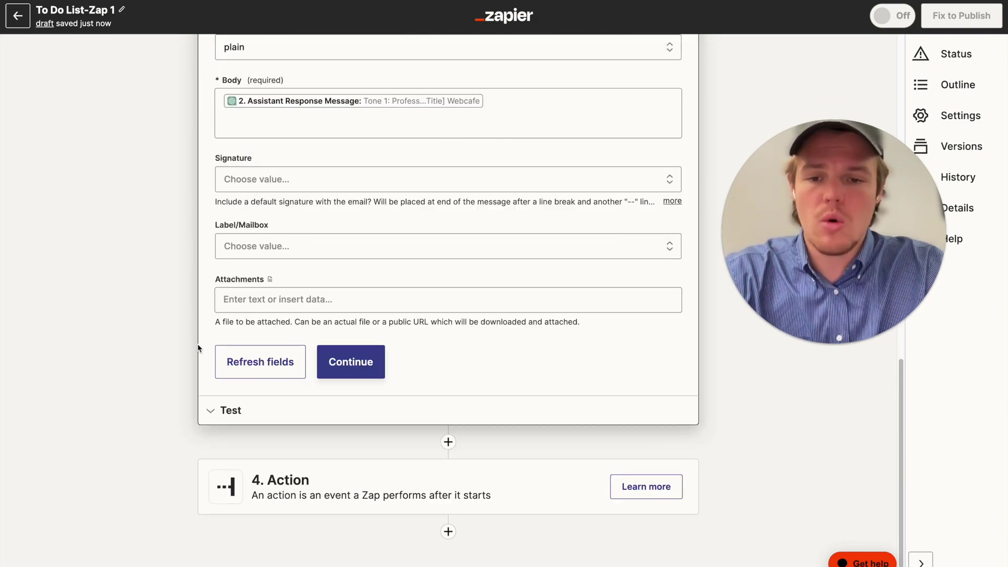
click(365, 366)
- Skip testing the Gmail Create Draft step
click(263, 390)
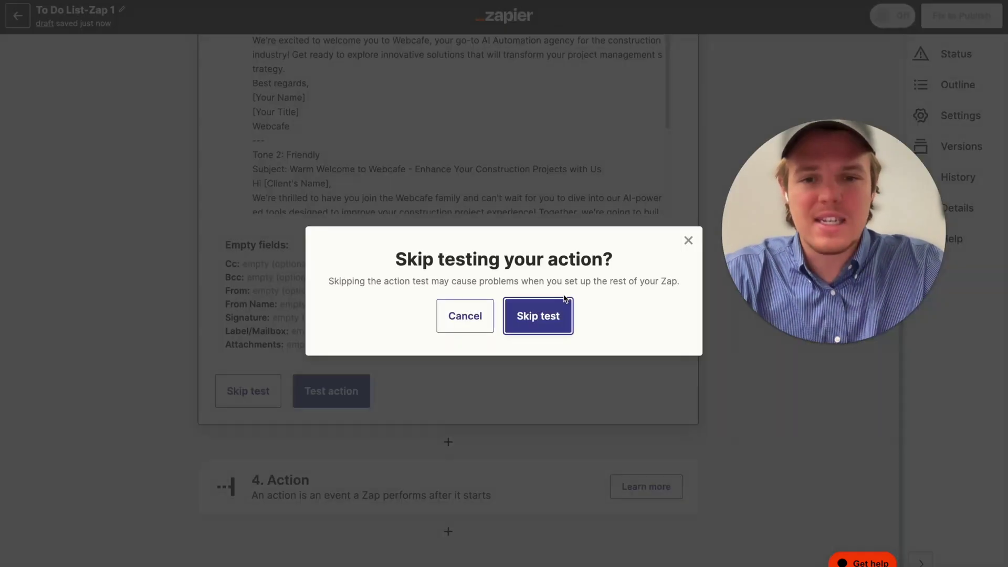
click(561, 312)
scroll(576, 272, up, 9)
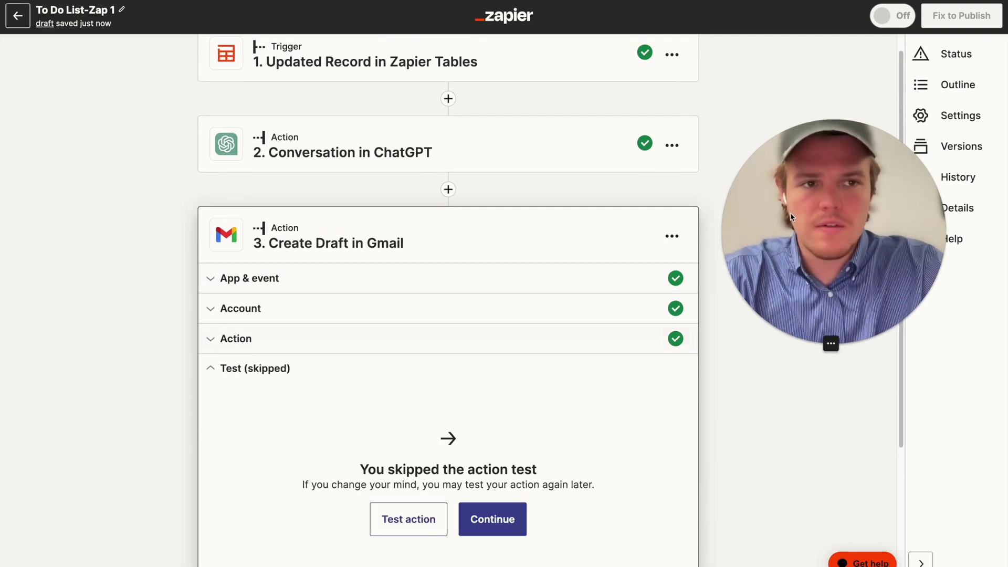
scroll(698, 310, down, 3)
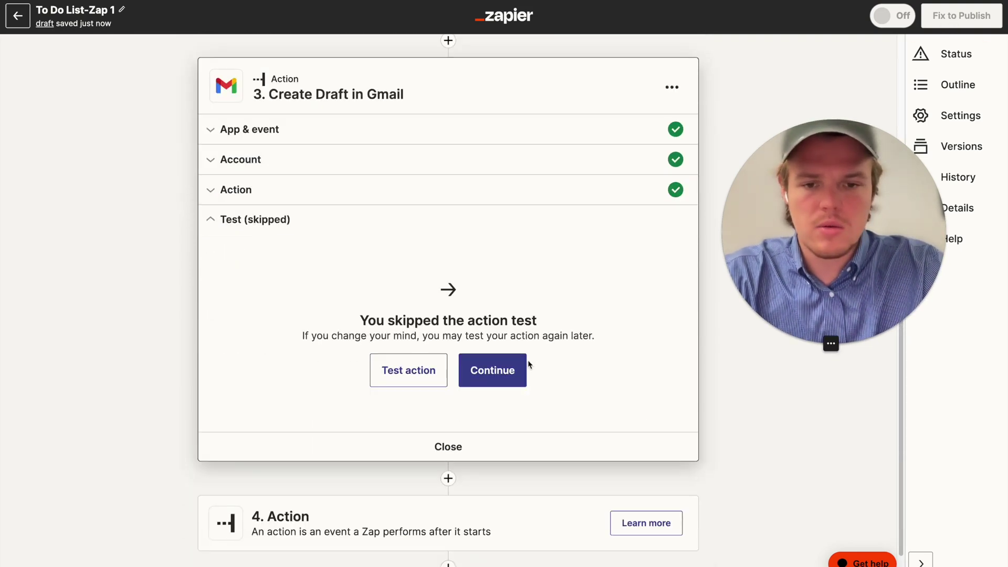
click(512, 373)
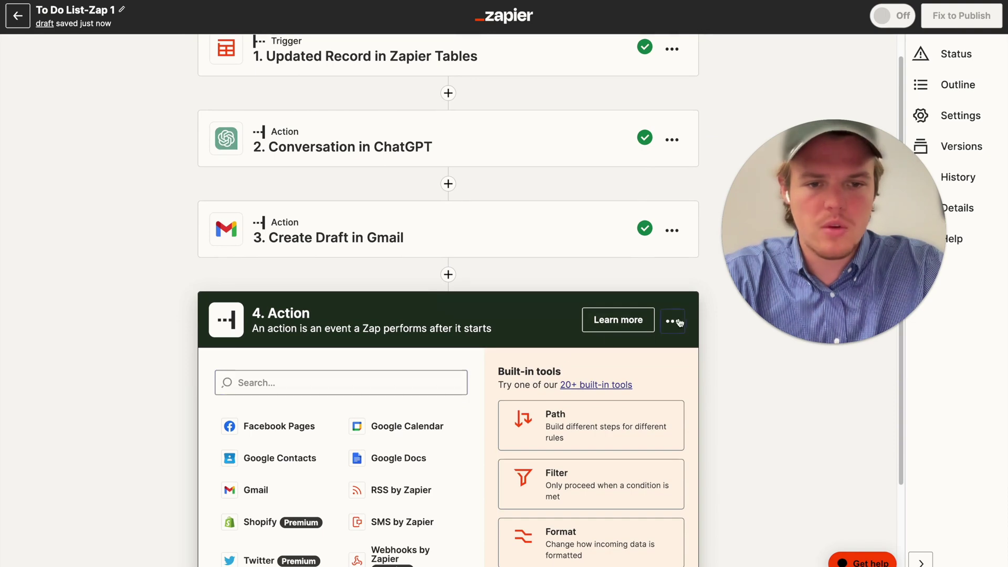
- Delete the empty fourth step and publish the Zap
click(672, 321)
click(626, 475)
click(626, 475)
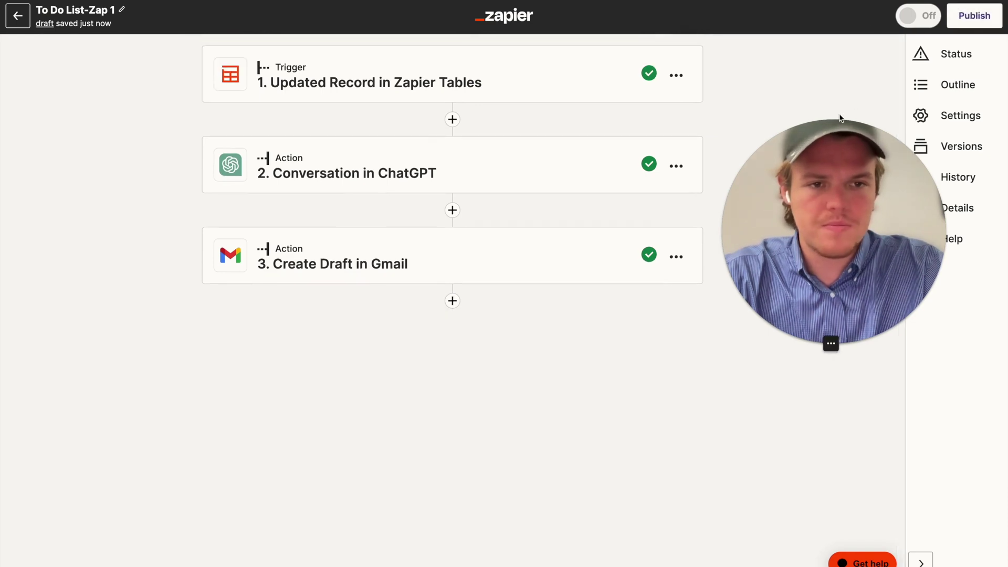
click(974, 15)
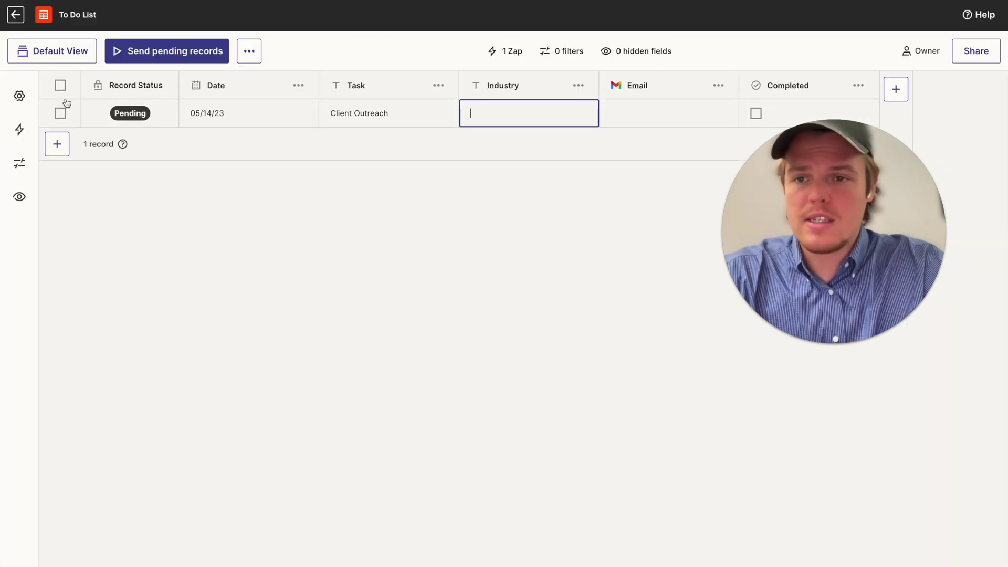
- Check the table settings, then paste the client's e-mail into row 1's Email cell
click(21, 95)
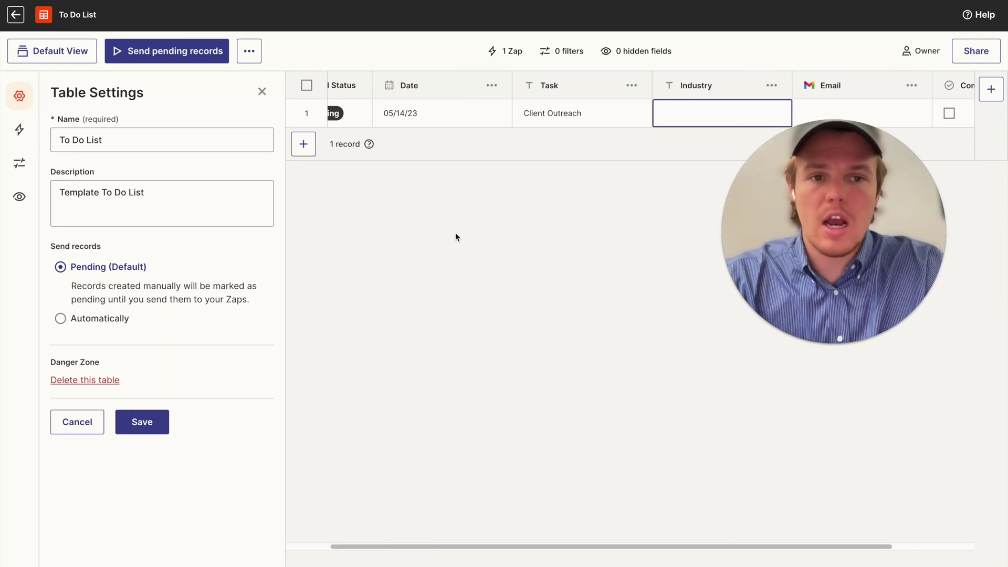
click(261, 94)
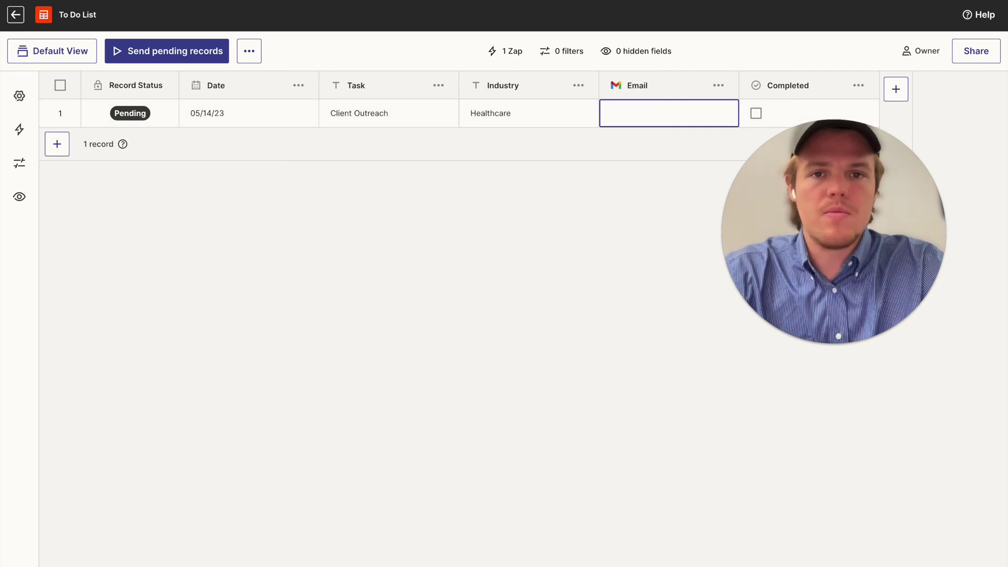
key(super+v)
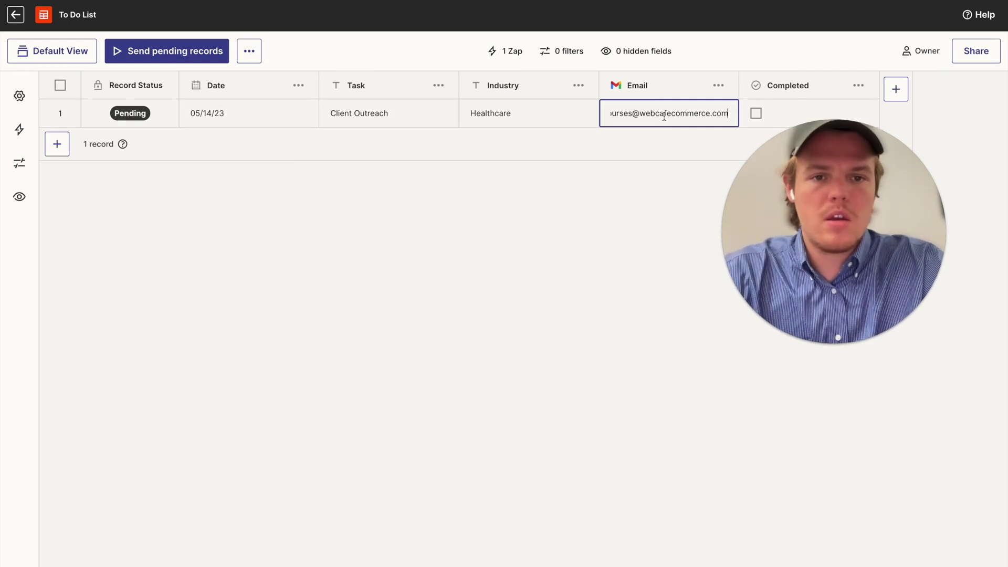
click(628, 187)
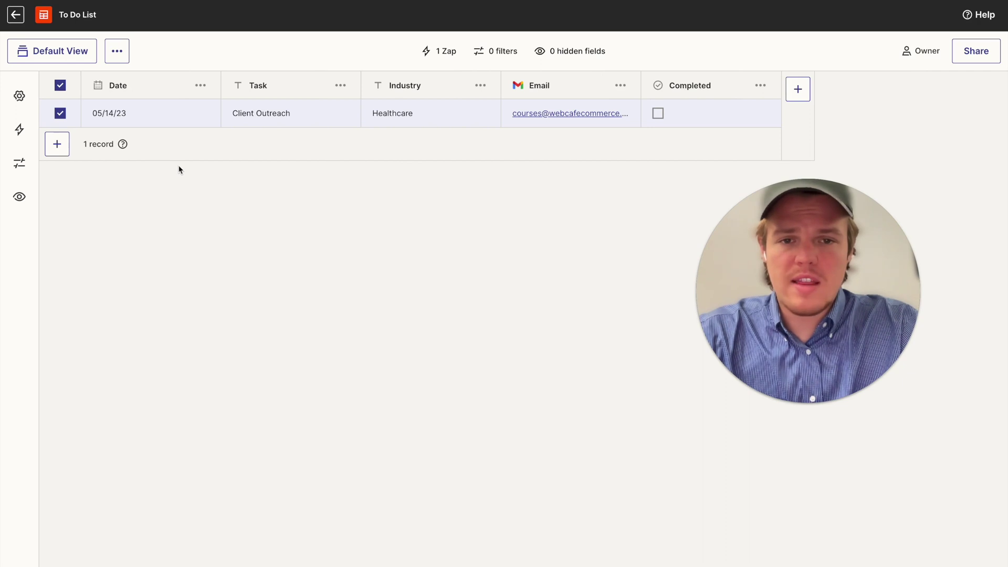
- Send the Client Outreach record to To Do List-Zap 1 via 'Choose which Zaps to run'
click(120, 58)
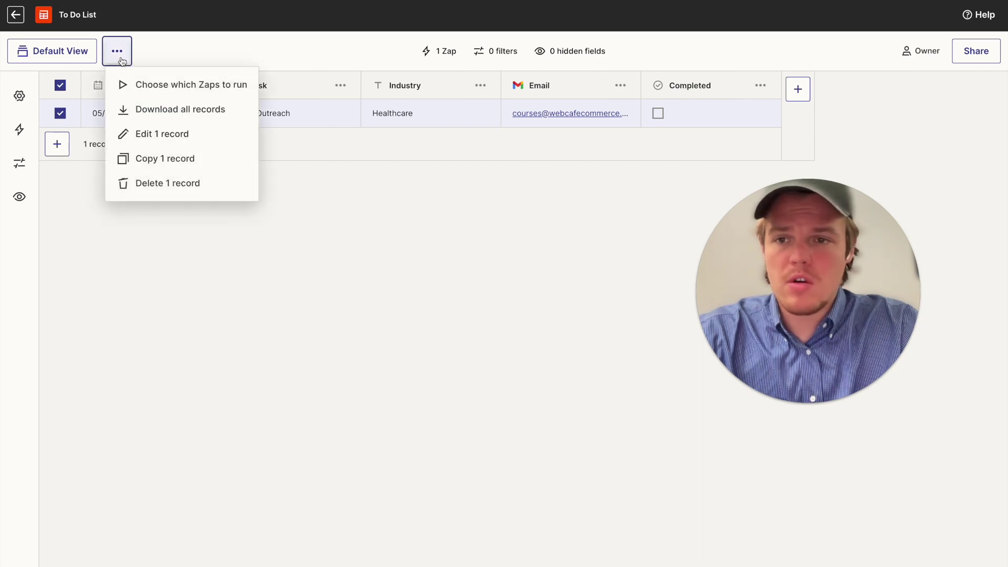
click(148, 84)
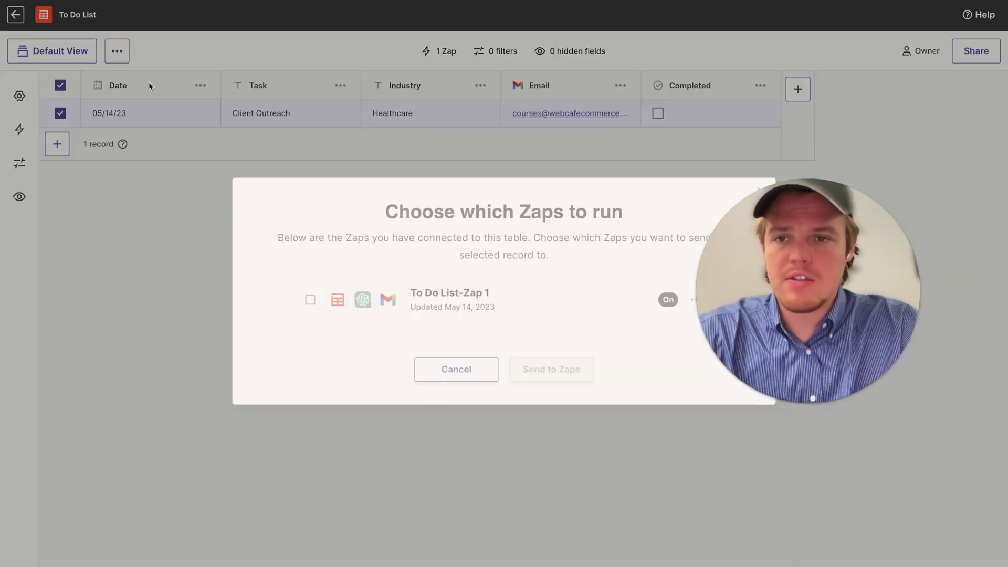
click(309, 300)
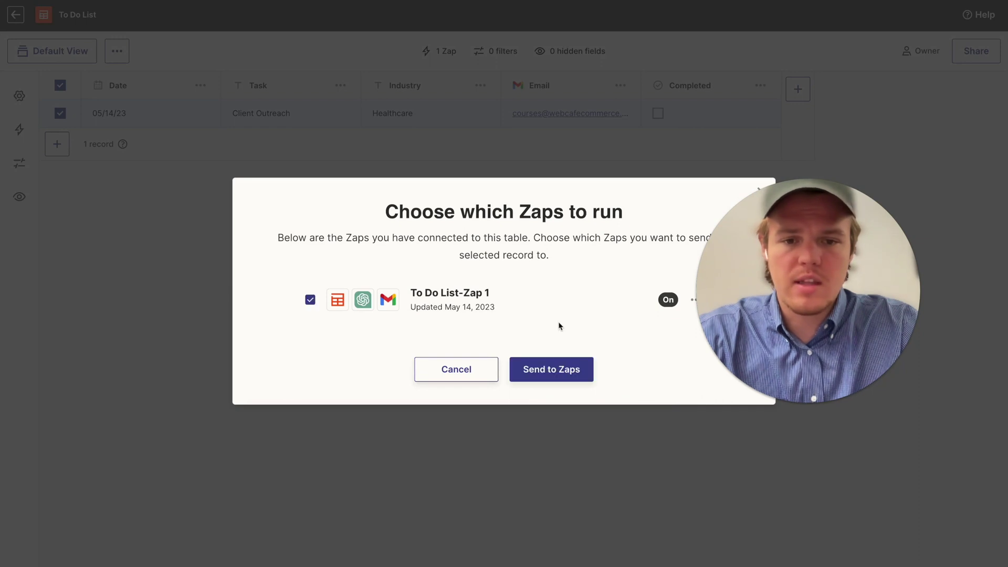
click(551, 371)
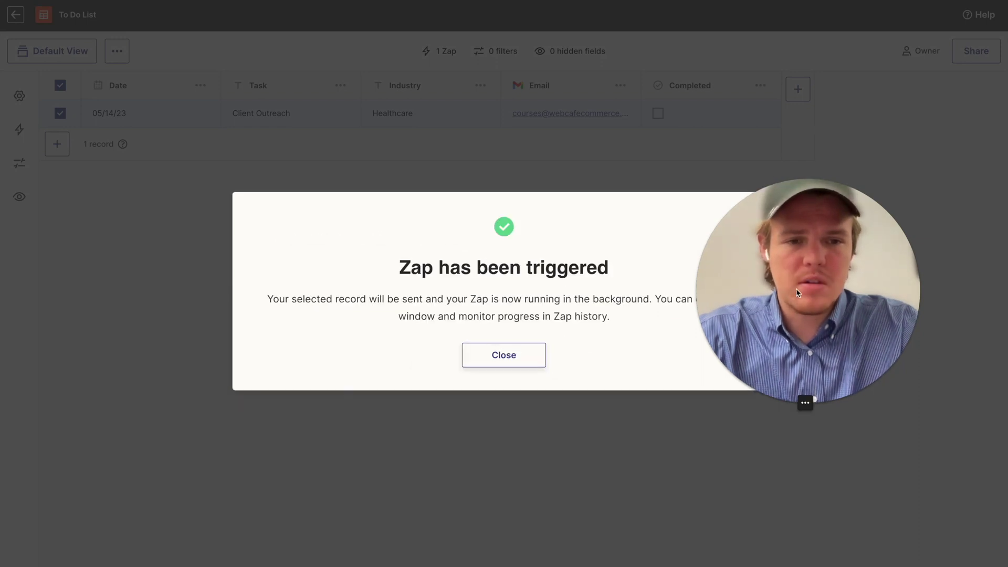
click(519, 355)
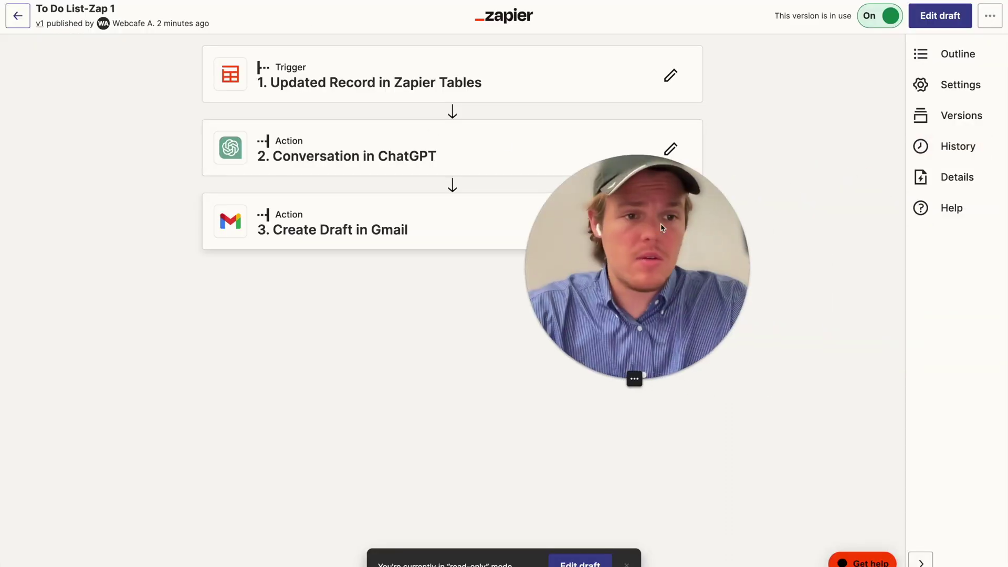
- Open the latest To Do List-Zap 1 run from History and inspect each step's status
click(953, 154)
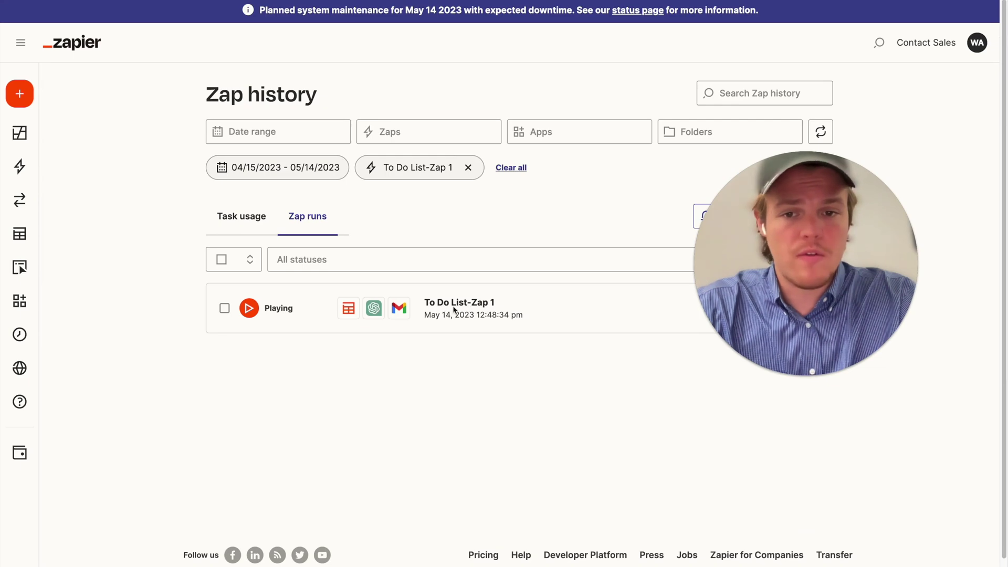
click(436, 310)
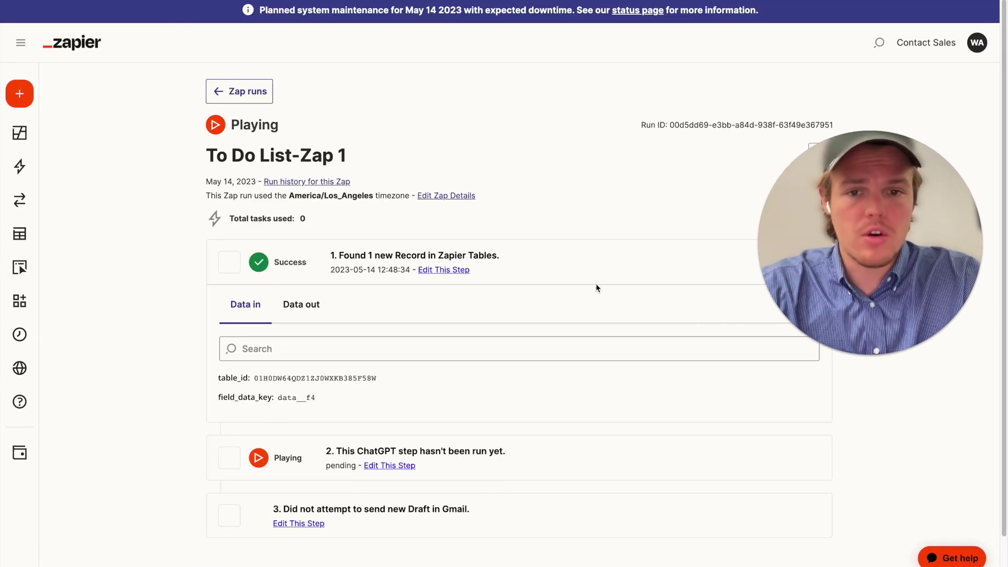
scroll(588, 300, down, 3)
scroll(582, 309, up, 2)
drag(840, 181, 671, 191)
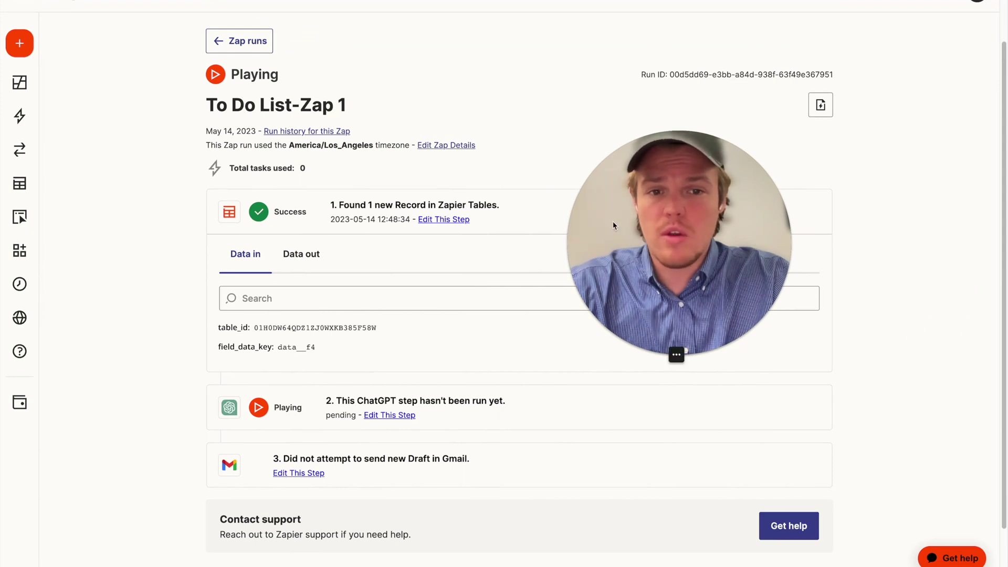
drag(612, 222, 745, 228)
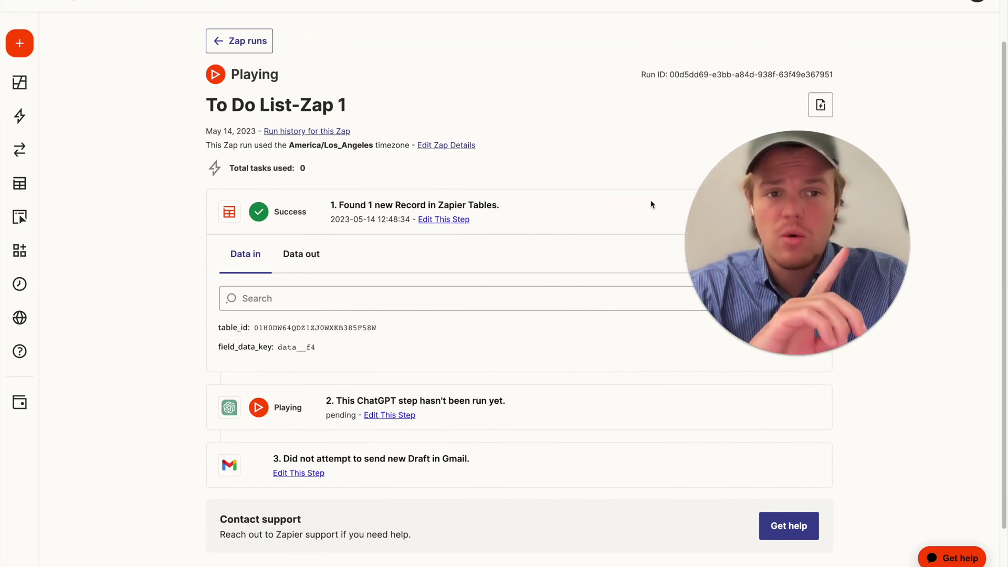
mouse_move(745, 241)
drag(745, 241, 711, 251)
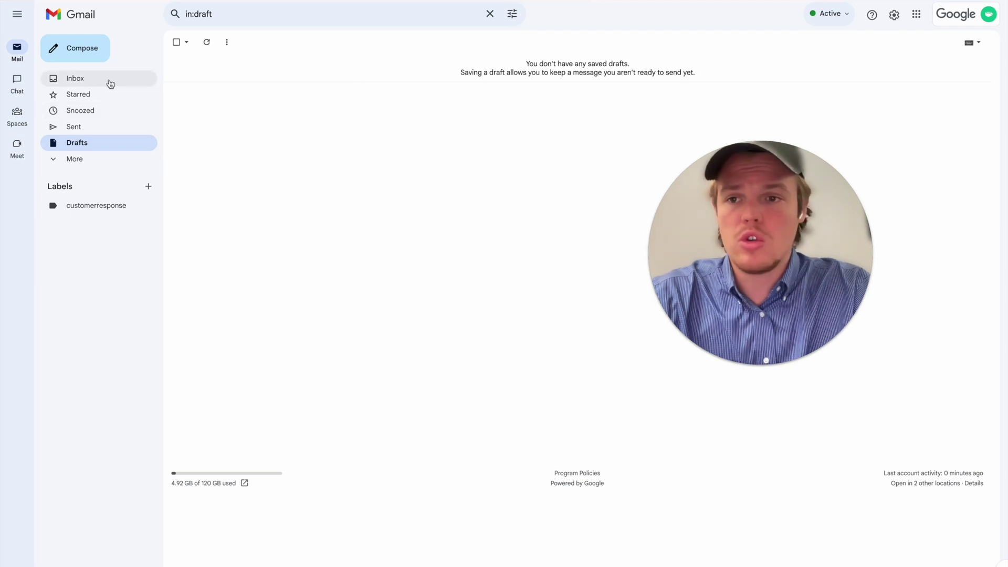
- Open the 'ChatGPT Test' draft in Gmail Drafts and read its Healthcare welcome emails
click(107, 81)
drag(779, 233, 467, 222)
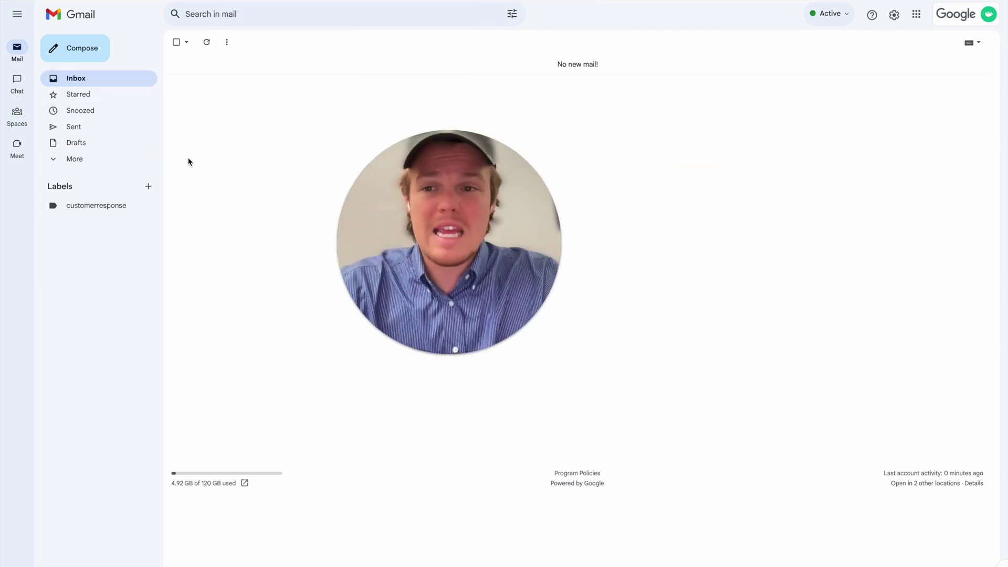
click(111, 142)
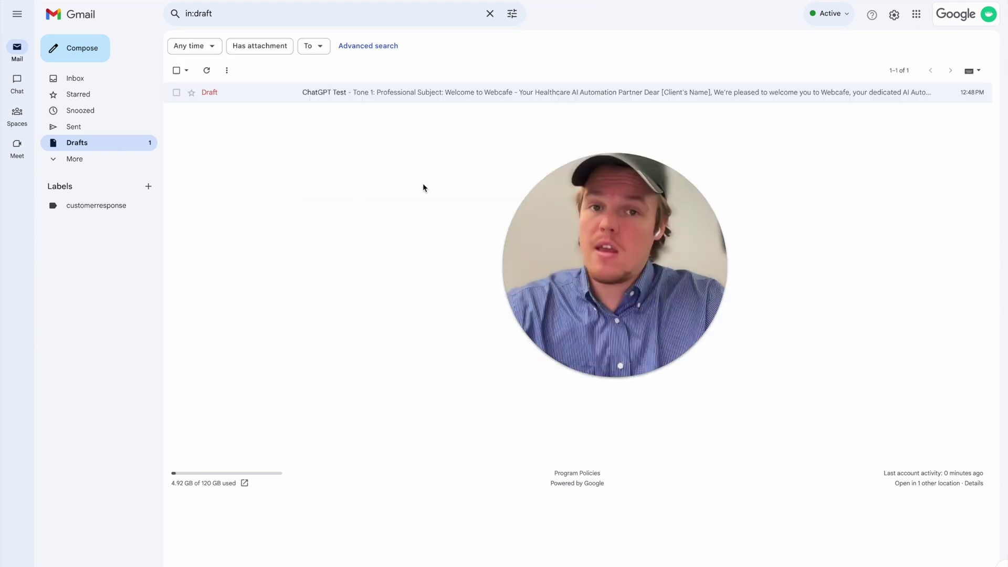
click(334, 97)
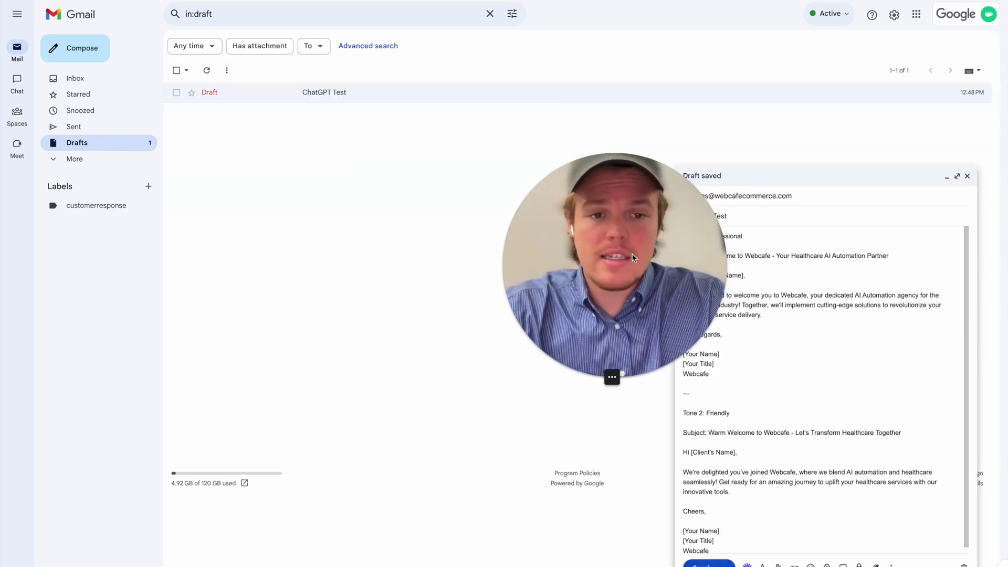
scroll(748, 336, down, 1)
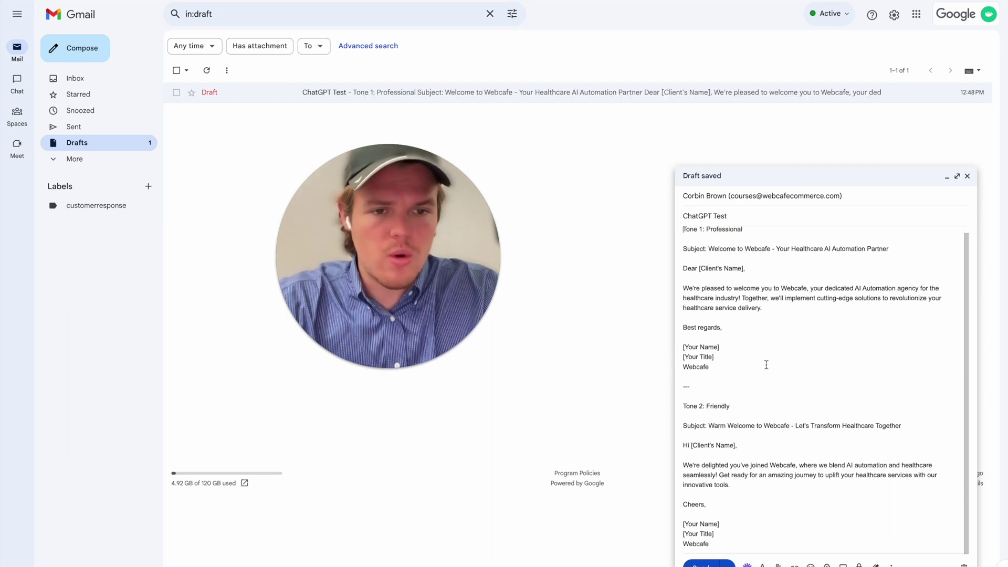
scroll(767, 357, up, 1)
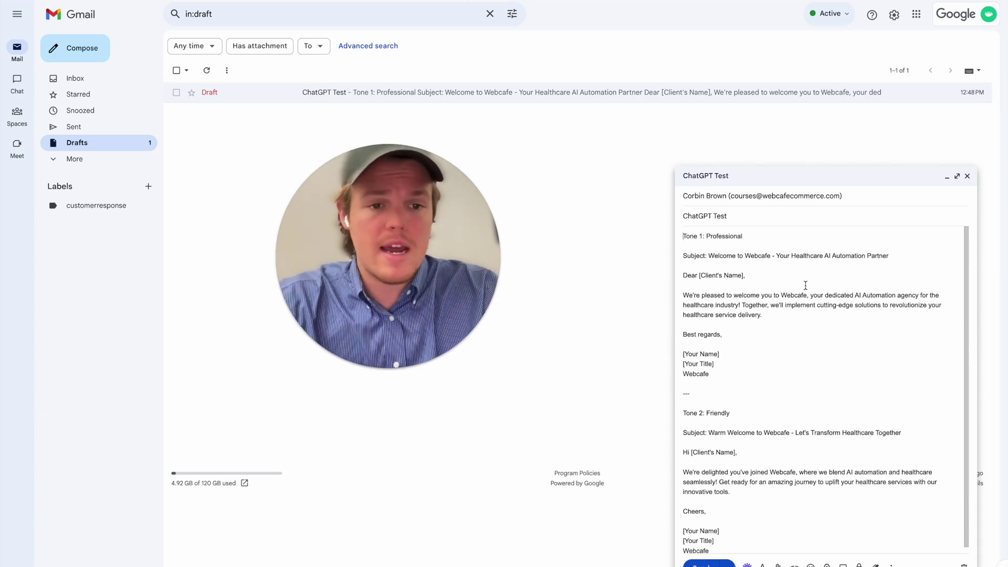
double_click(808, 256)
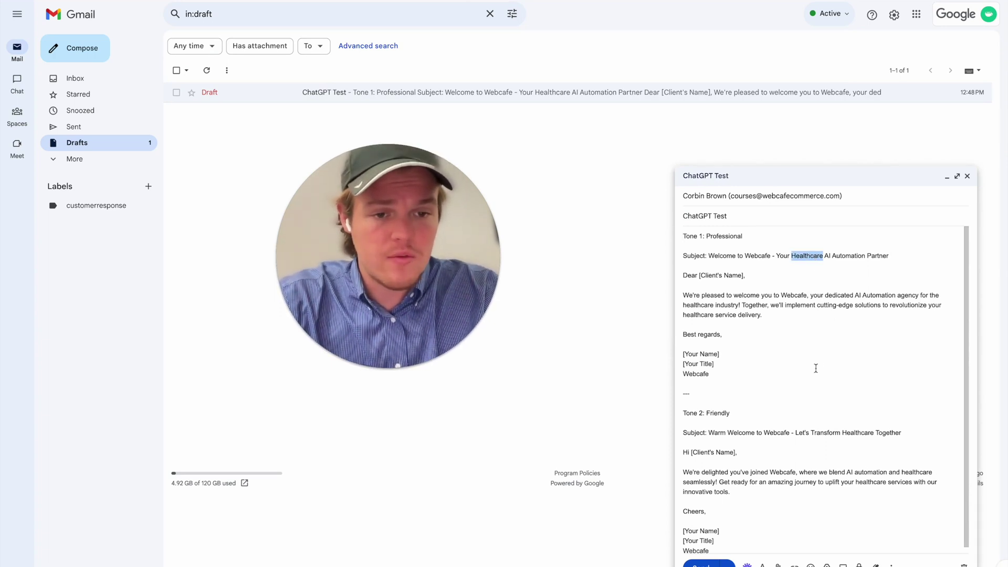
scroll(813, 367, down, 1)
click(797, 387)
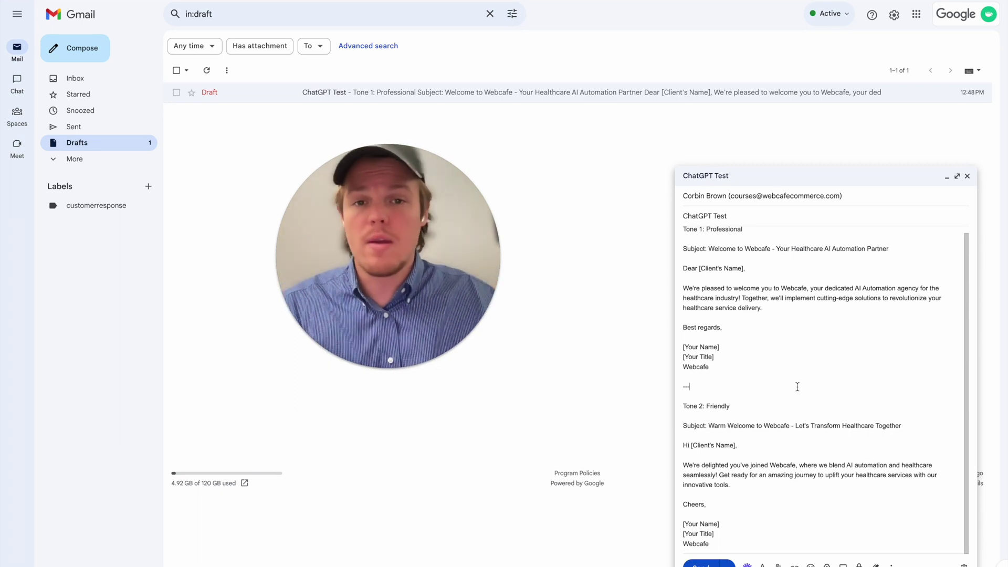